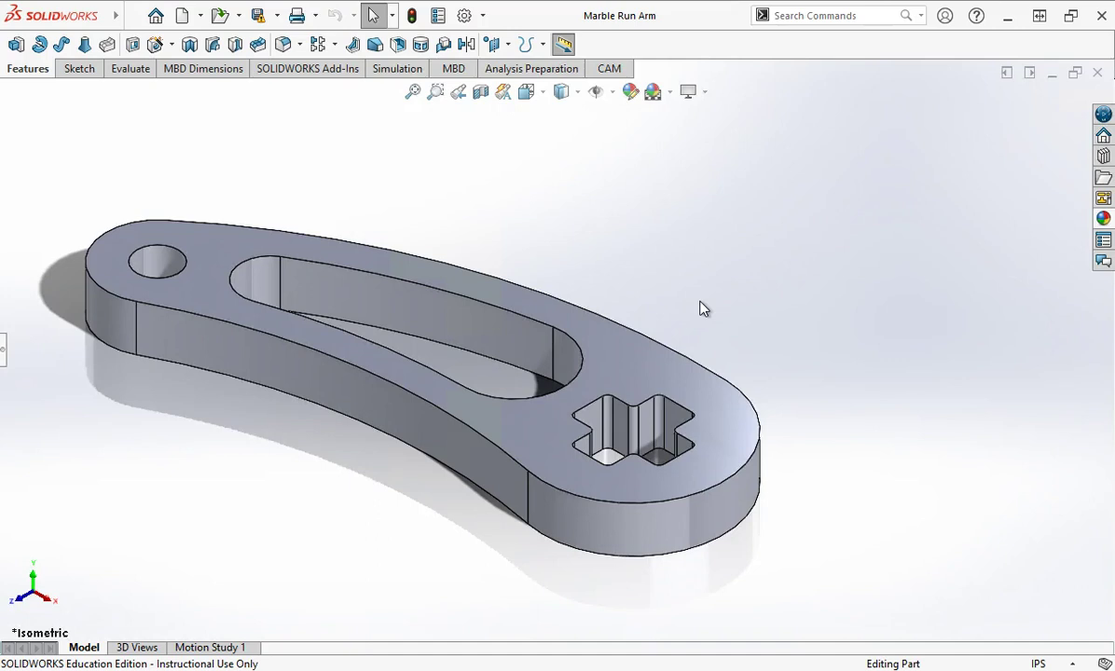
# - Open the appearances library and expand the Appearances category to list its material folders
pyautogui.click(743, 285)
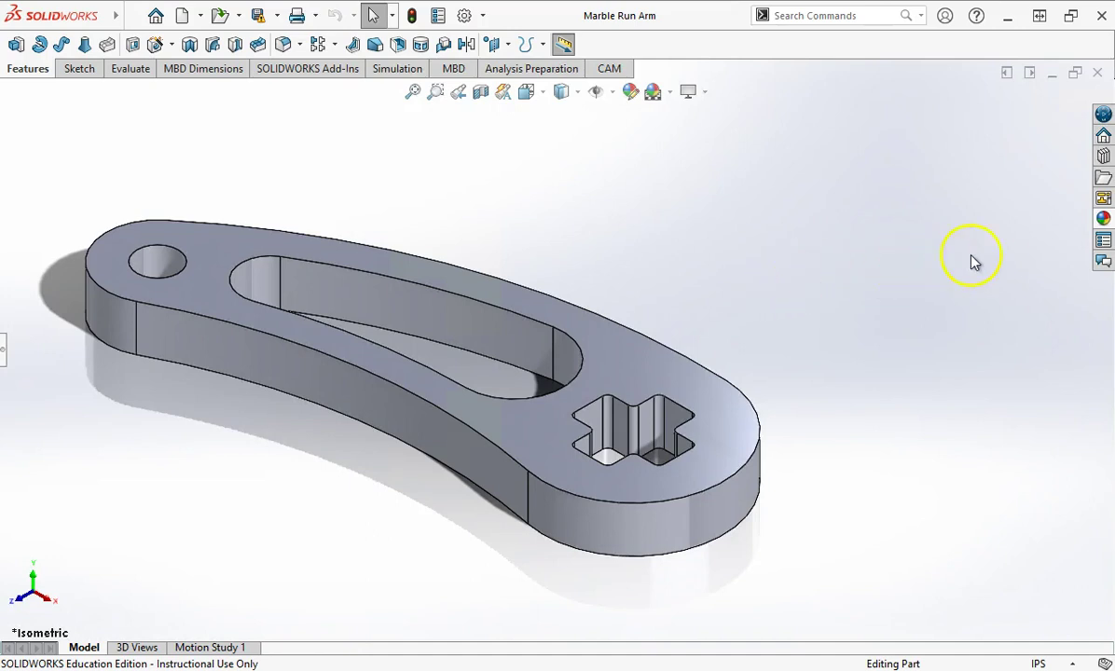
pyautogui.click(1103, 220)
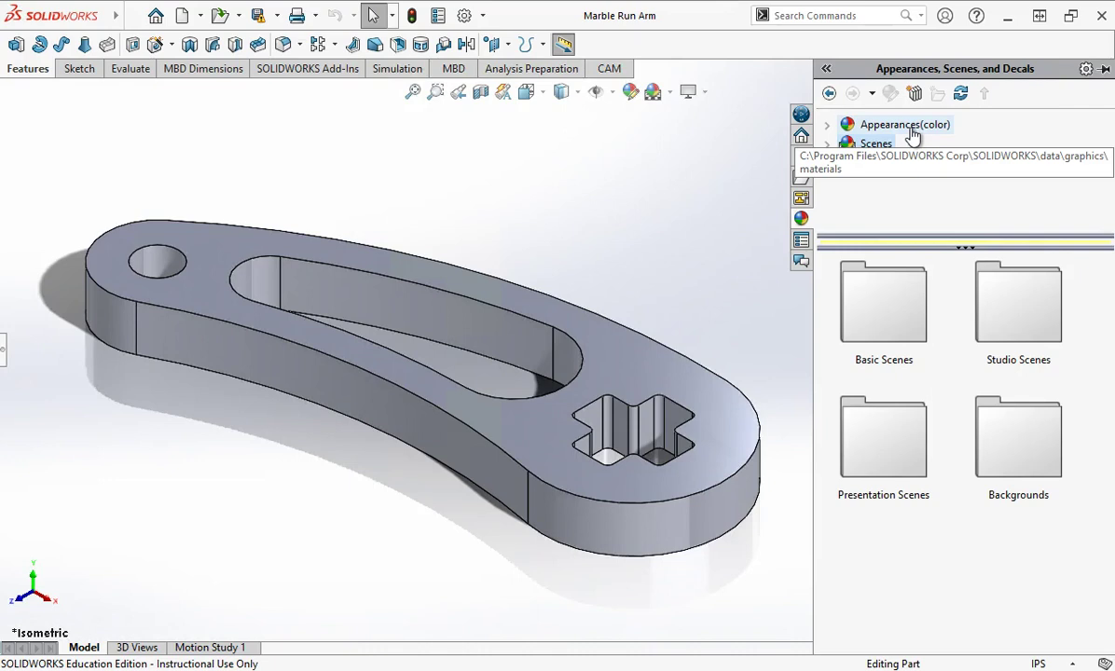
pyautogui.click(883, 146)
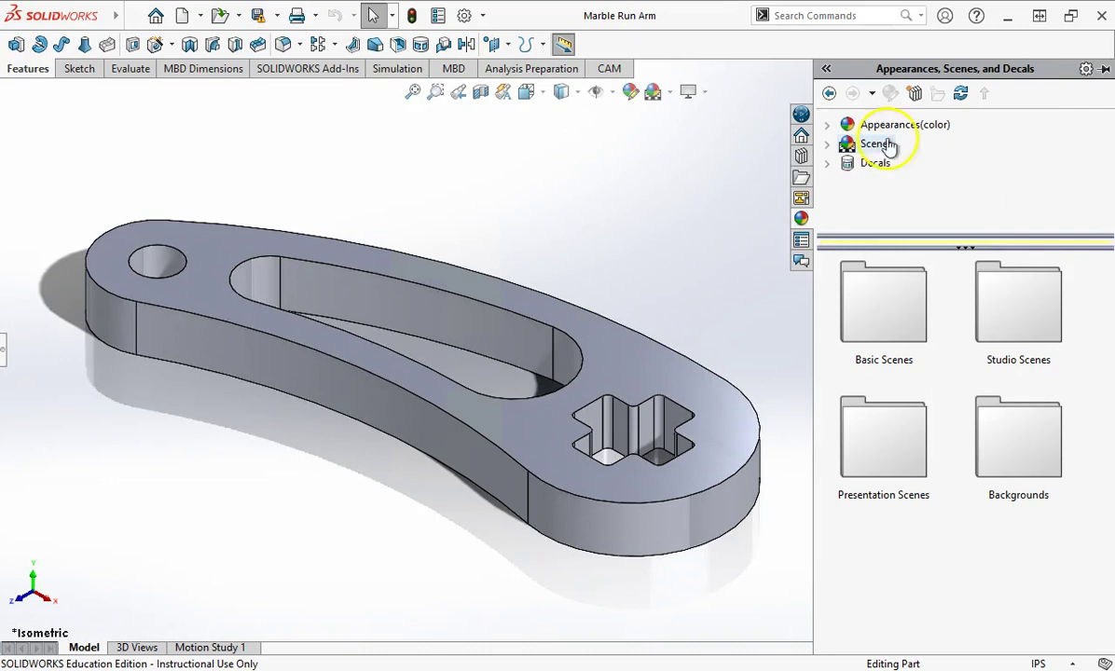
pyautogui.click(915, 133)
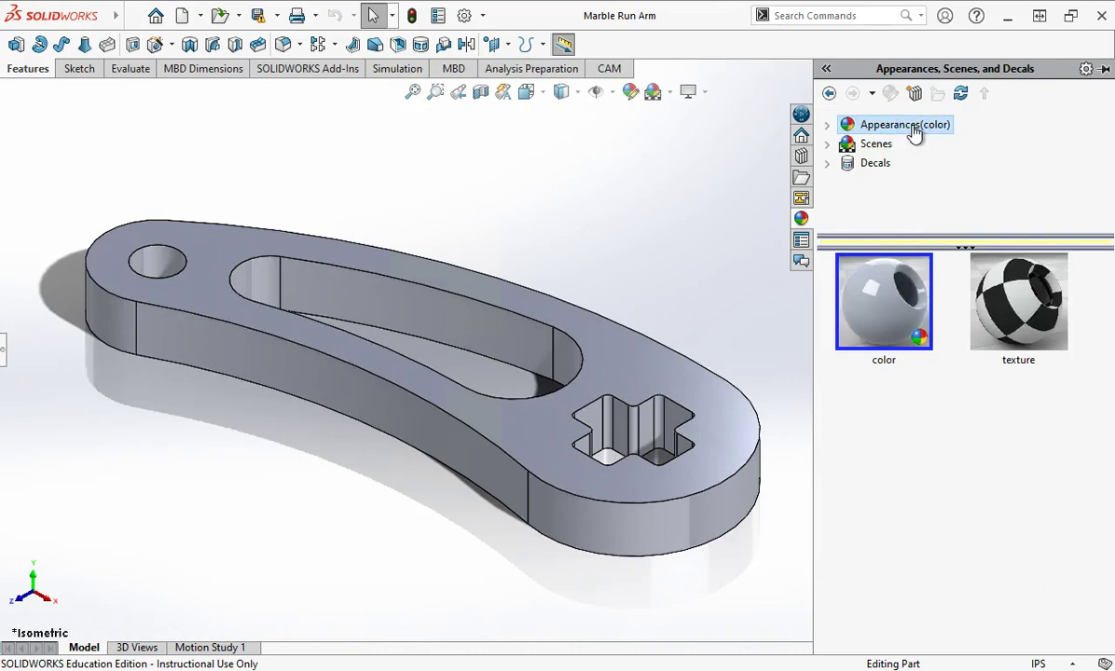
pyautogui.click(829, 130)
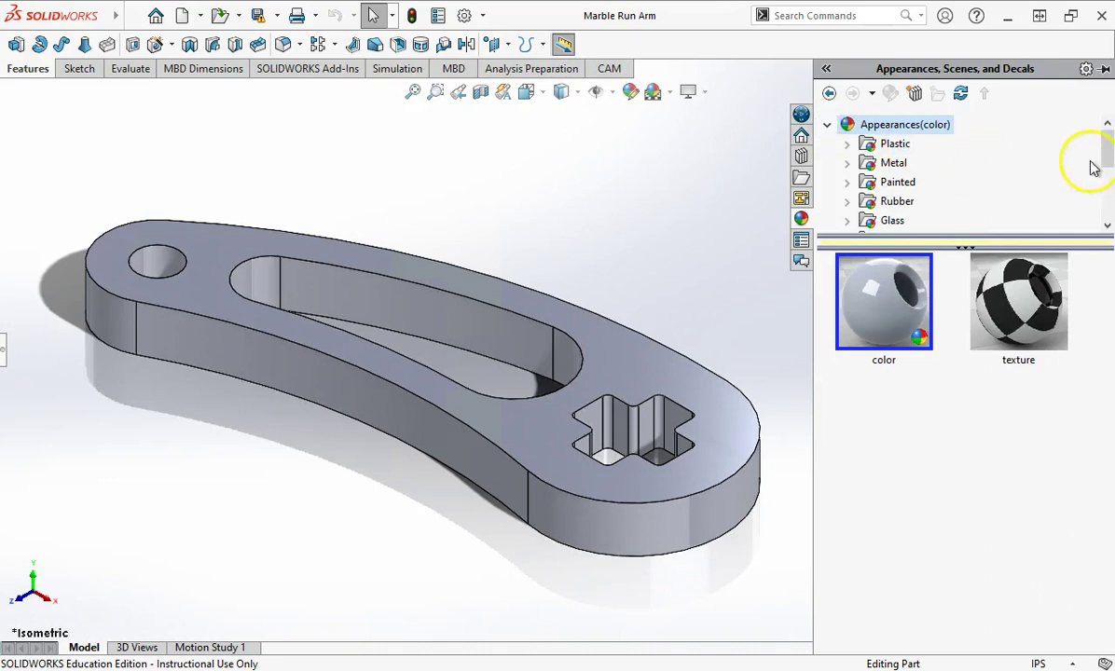
pyautogui.moveTo(1106, 155)
pyautogui.mouseDown()
pyautogui.moveTo(1108, 174)
pyautogui.moveTo(1105, 154)
pyautogui.mouseUp()
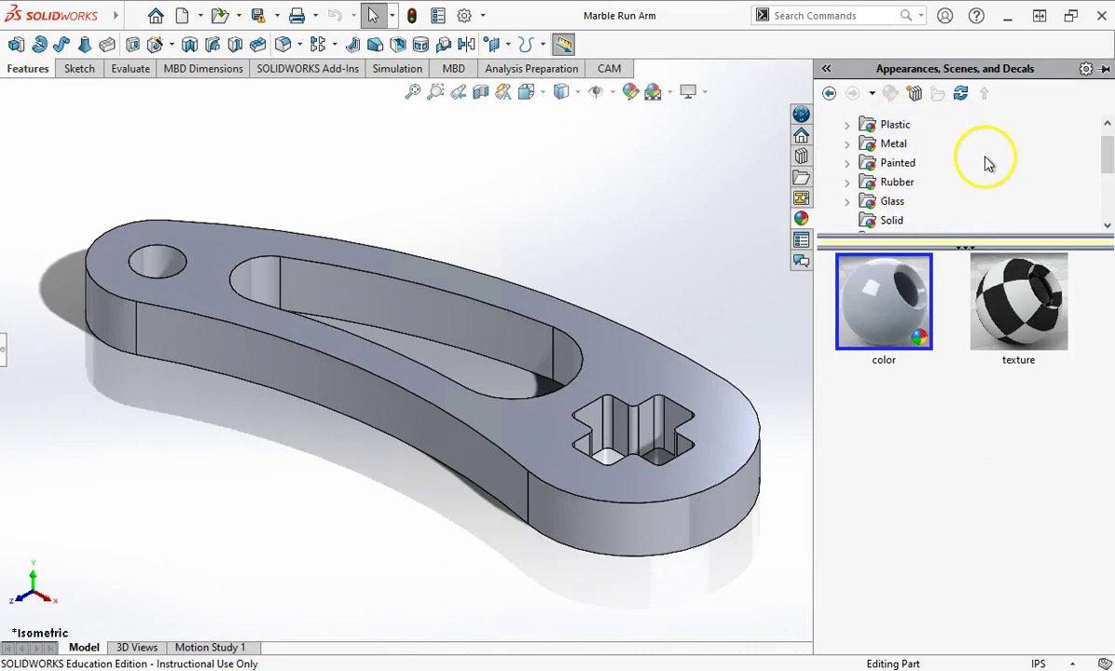
# - Browse the Metal appearances and display the finishes in the Bronze folder
pyautogui.click(893, 145)
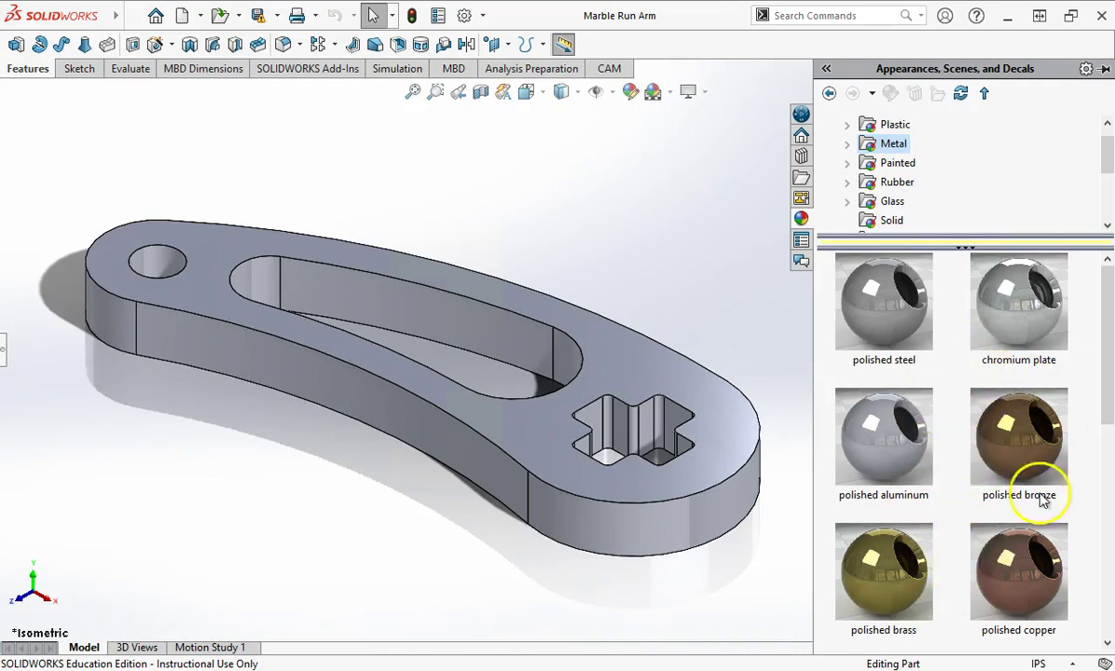
pyautogui.moveTo(1107, 390)
pyautogui.mouseDown()
pyautogui.moveTo(1110, 466)
pyautogui.moveTo(1105, 381)
pyautogui.mouseUp()
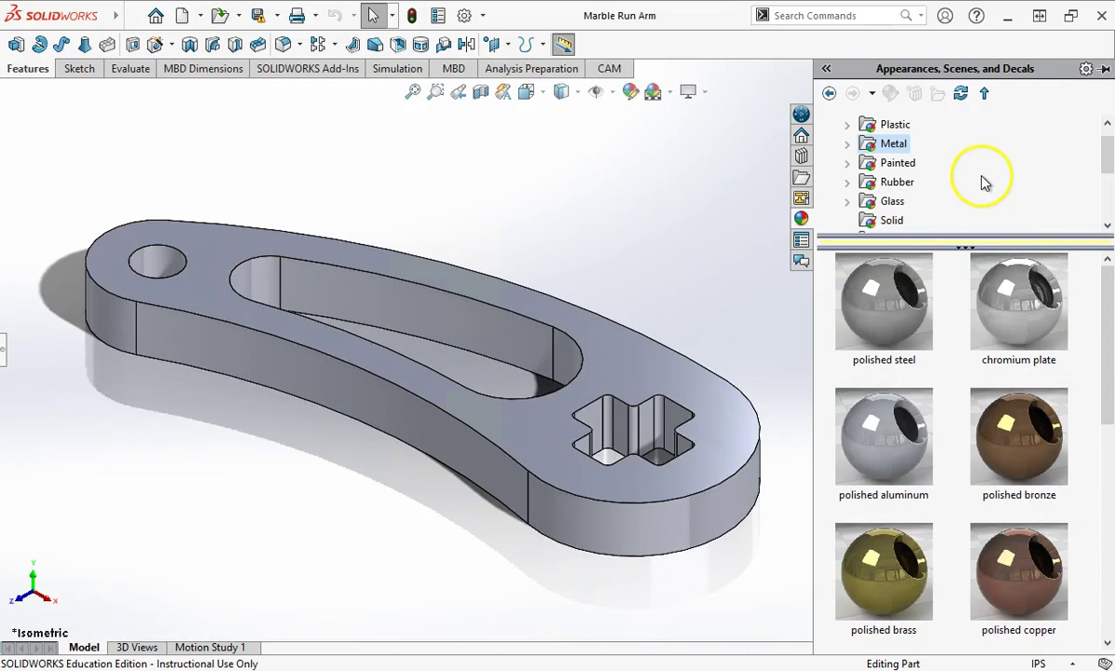
pyautogui.click(847, 145)
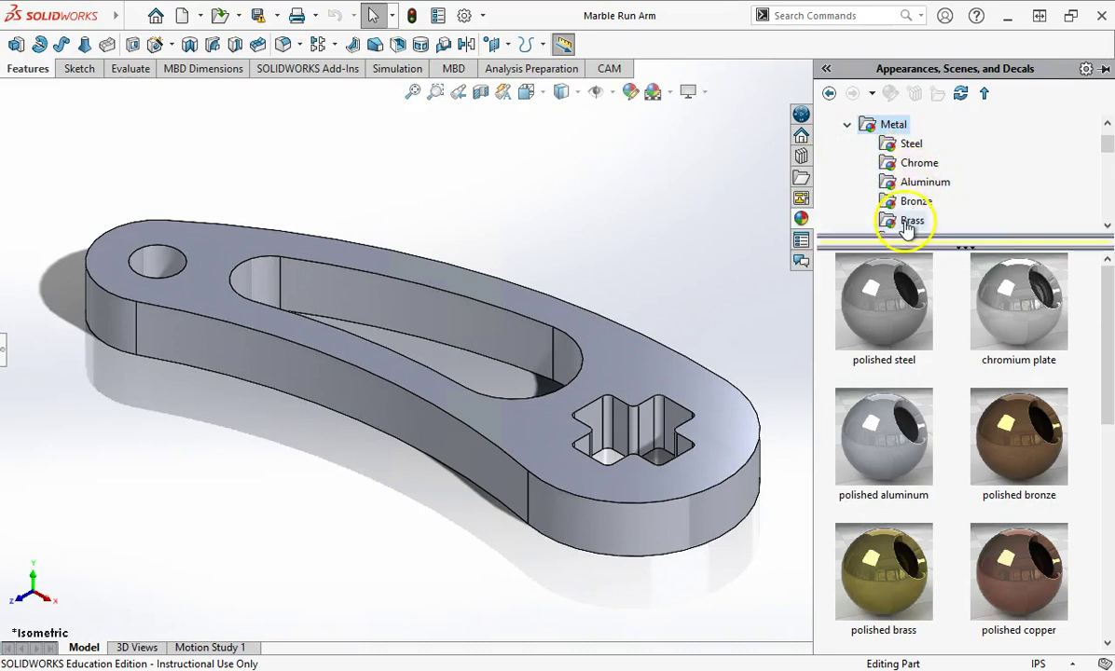
pyautogui.click(907, 223)
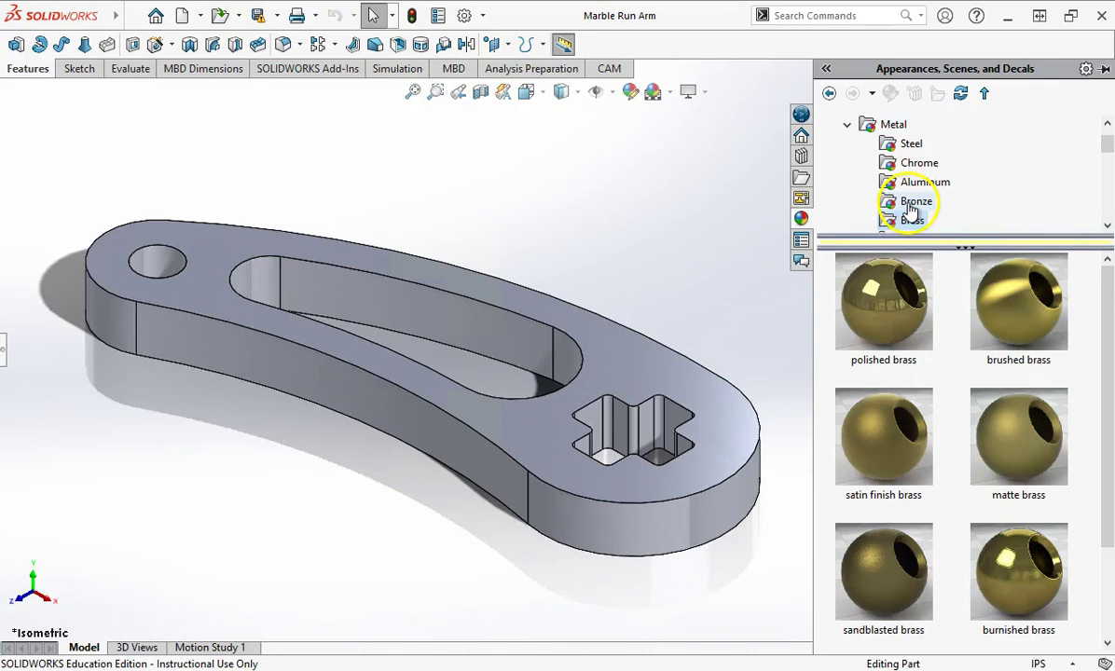
pyautogui.click(912, 203)
pyautogui.moveTo(1110, 295); pyautogui.dragTo(1087, 291)
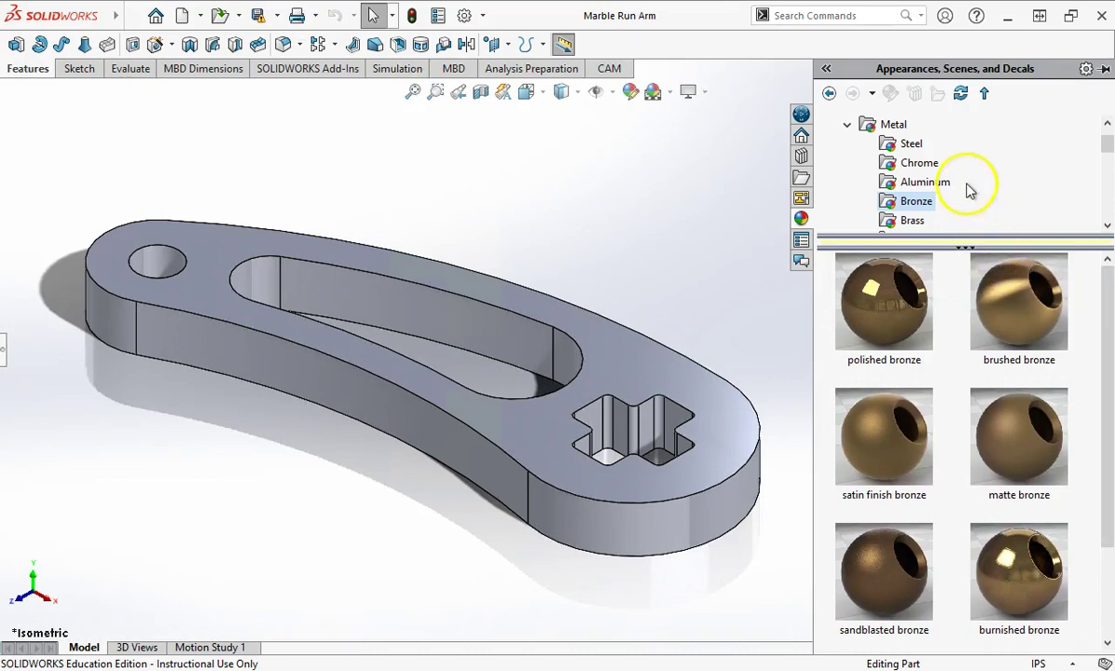
# - Apply the polished bronze appearance to the whole arm
pyautogui.moveTo(916, 333); pyautogui.dragTo(664, 506)
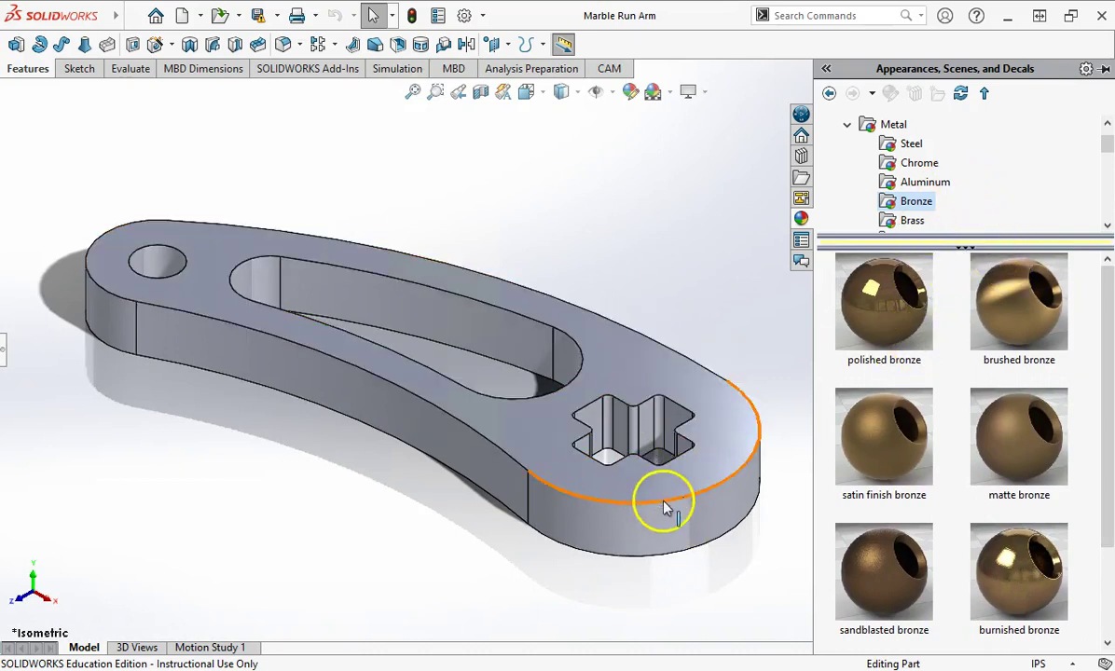
pyautogui.moveTo(890, 303); pyautogui.dragTo(666, 367)
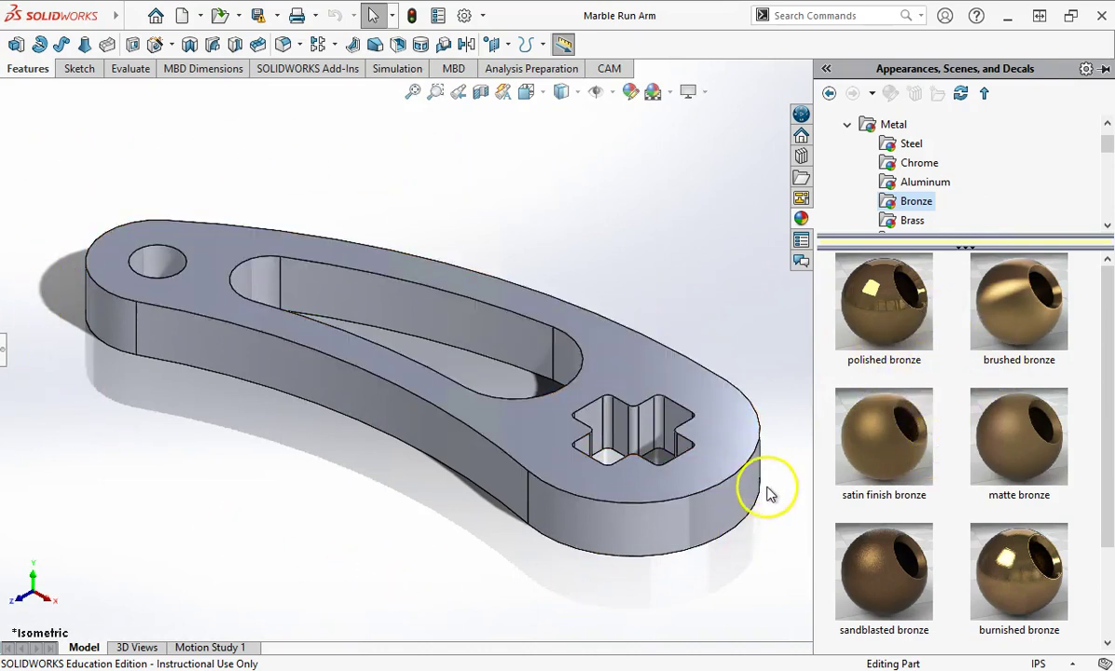
pyautogui.moveTo(888, 338)
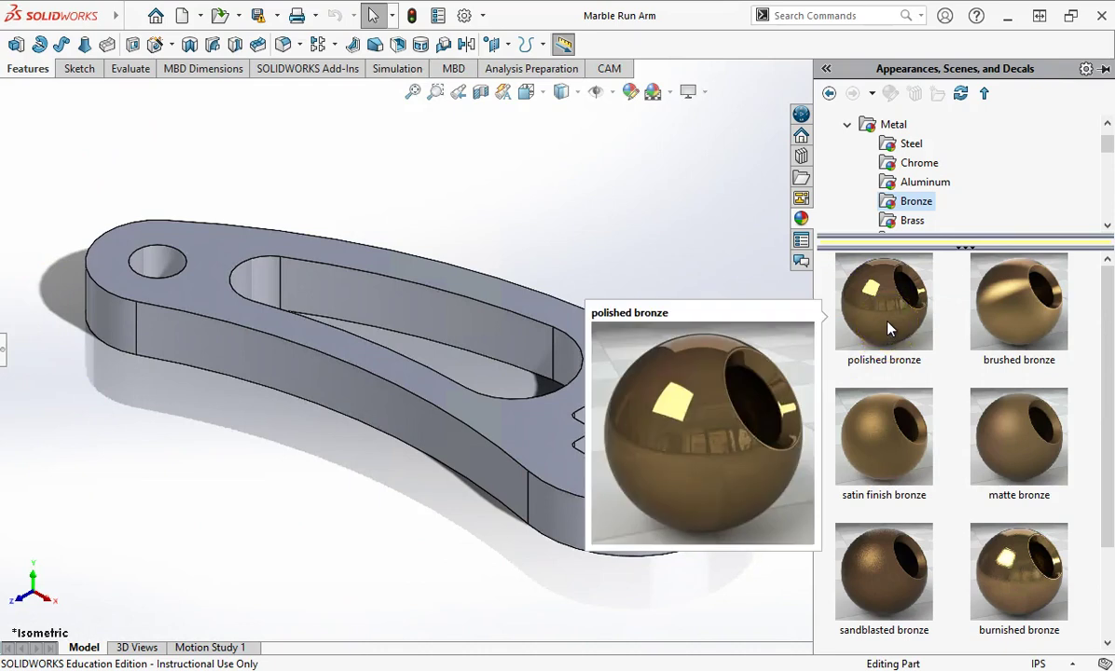
pyautogui.doubleClick(886, 321)
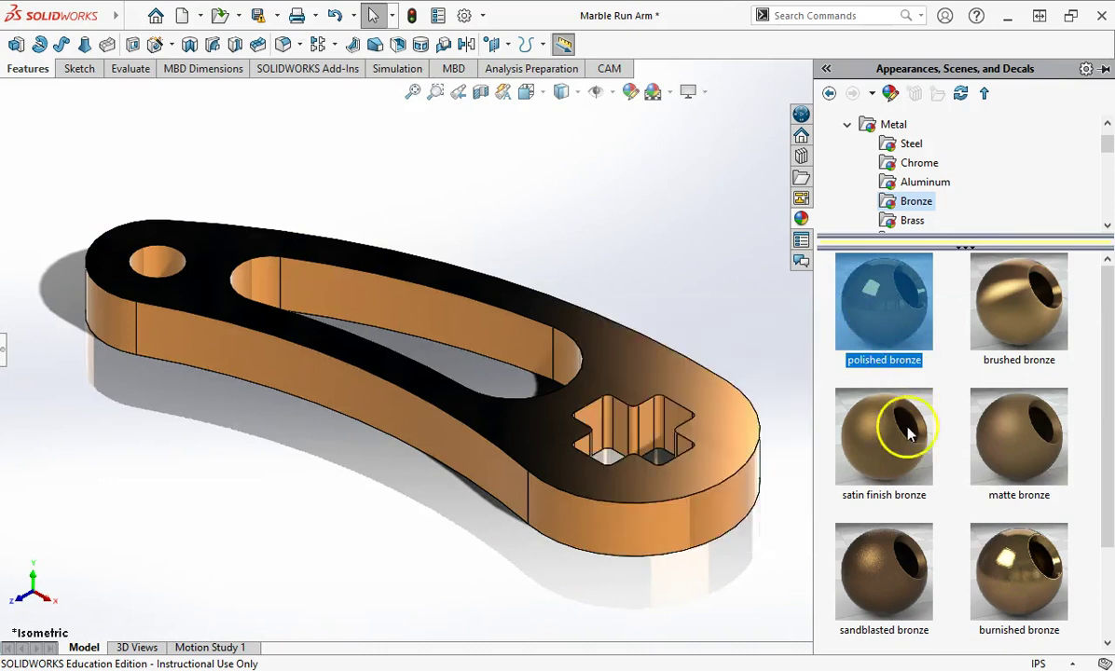
# - Compare satin finish bronze and matte bronze on the arm, settling on satin finish bronze for the whole part
pyautogui.doubleClick(887, 445)
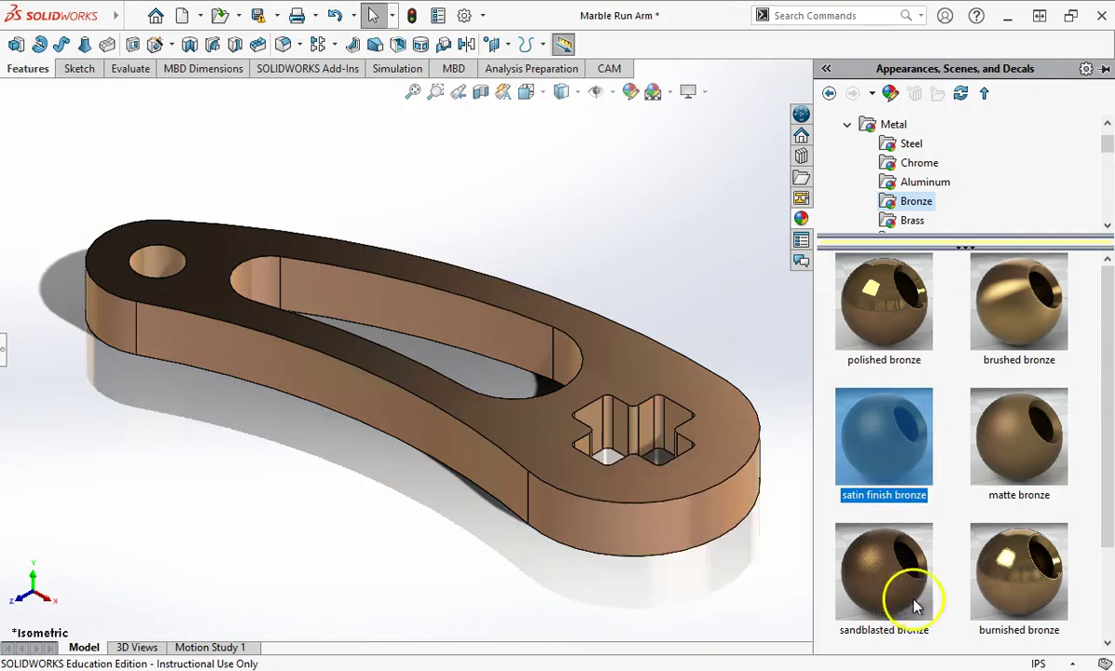
pyautogui.click(1012, 443)
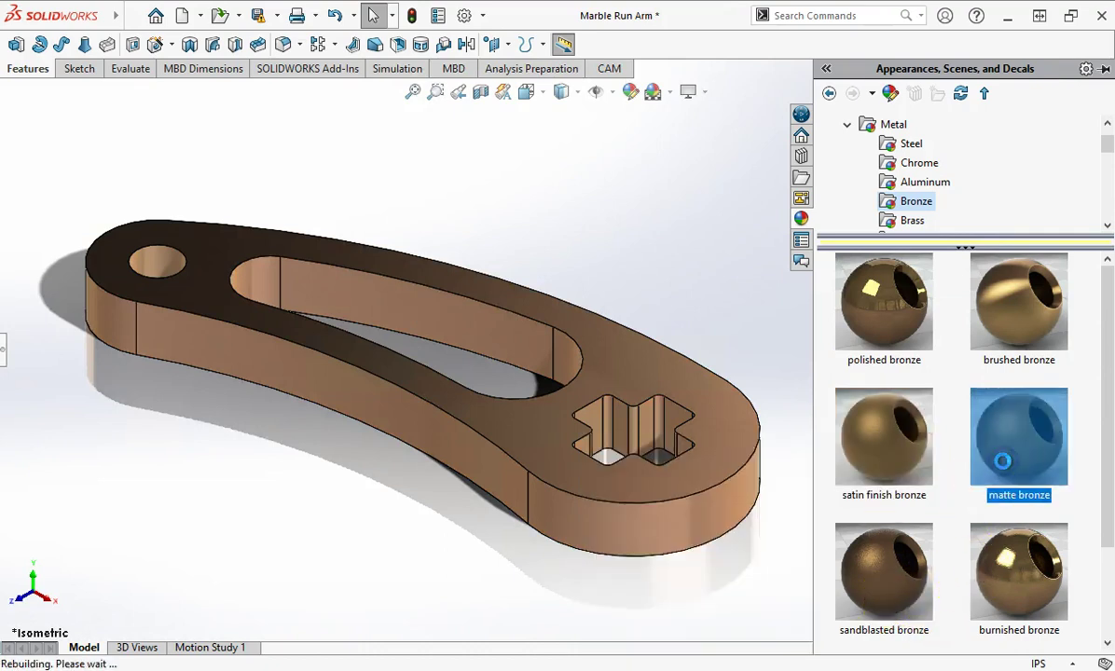
pyautogui.click(889, 434)
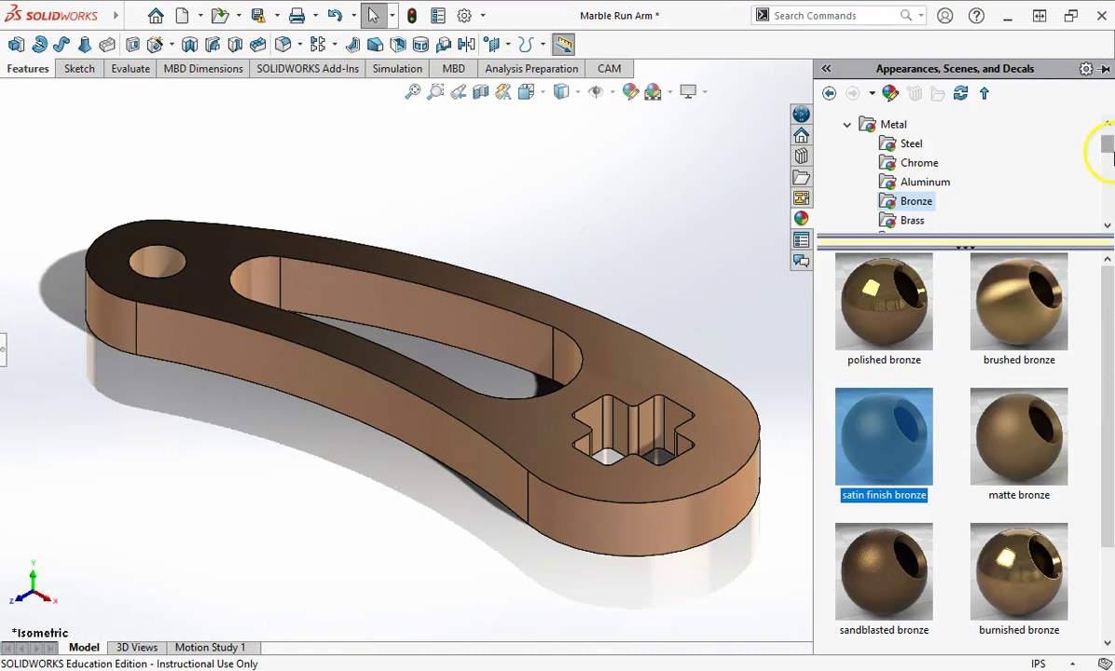
# - Find the Tungsten folder among the metal appearances and display its finishes
pyautogui.click(1108, 224)
pyautogui.click(1107, 224)
pyautogui.click(1107, 225)
pyautogui.click(1107, 225)
pyautogui.click(1108, 225)
pyautogui.click(1108, 225)
pyautogui.click(1108, 225)
pyautogui.click(1108, 224)
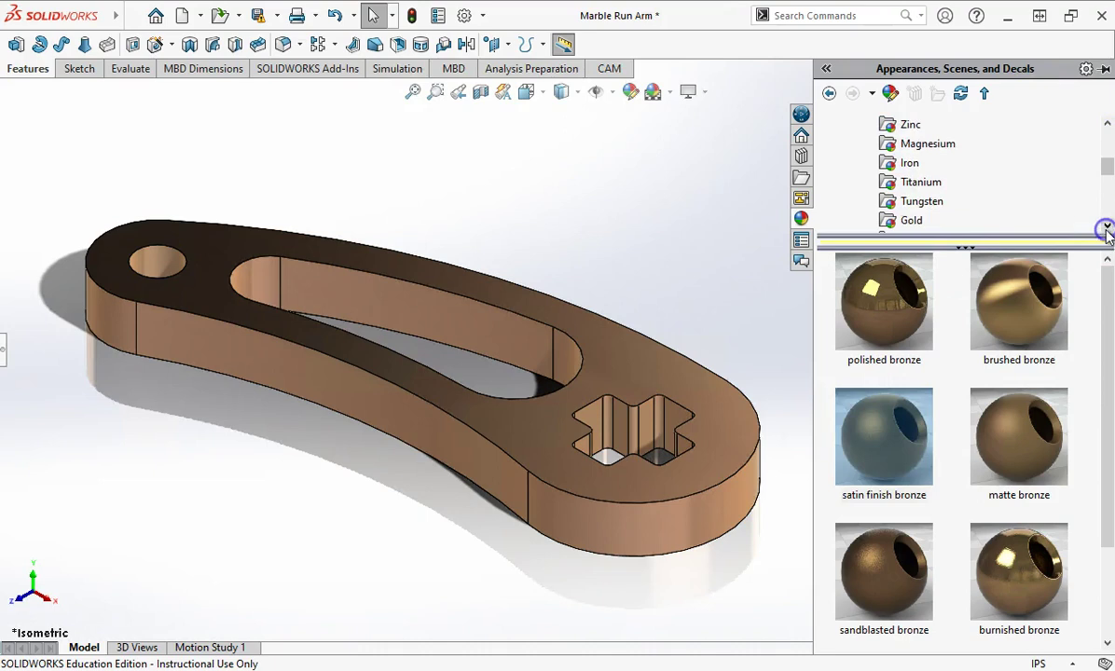
pyautogui.click(919, 203)
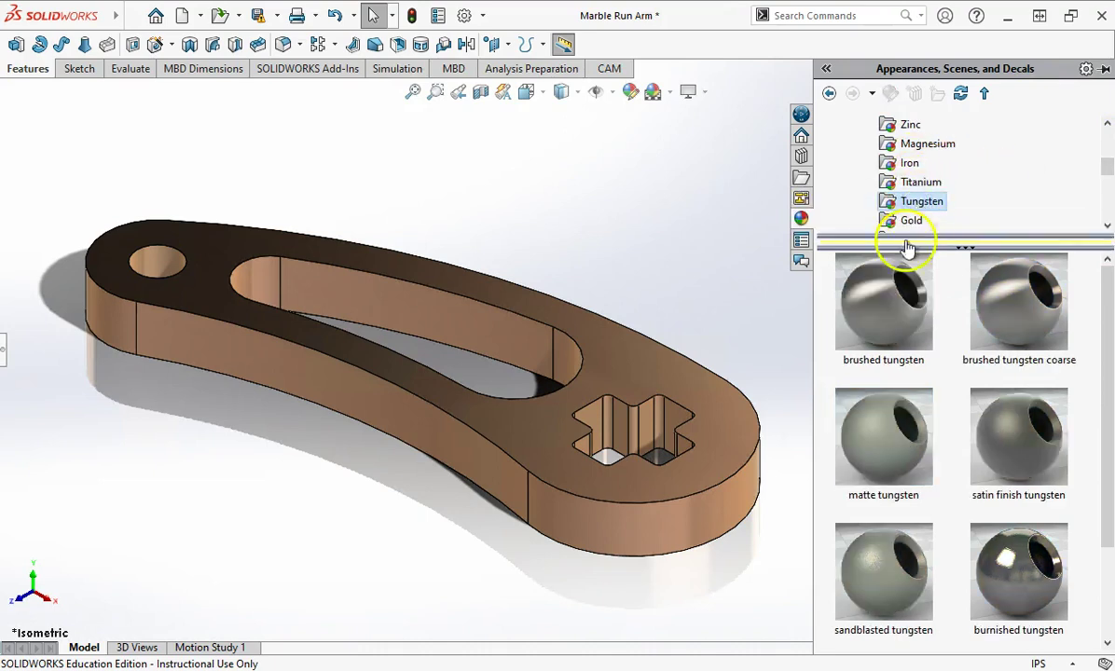
# - Apply the brushed tungsten appearance to the whole Cut-Extrude1 feature that forms the long curved slot
pyautogui.scroll(-2, 418, 460)
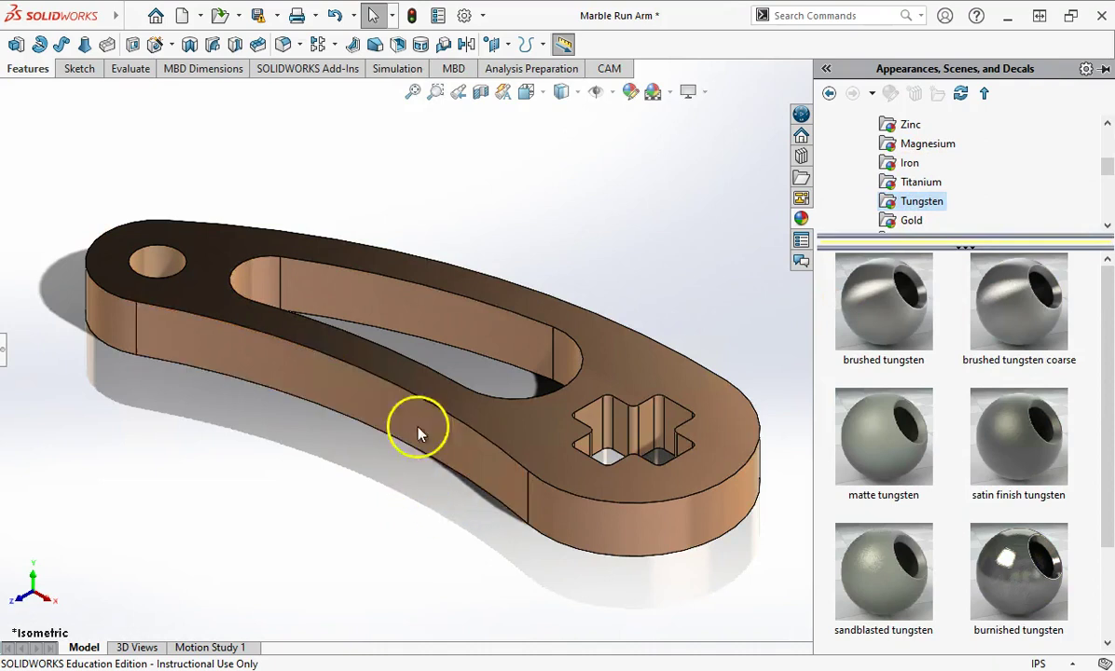
pyautogui.scroll(-5, 399, 256)
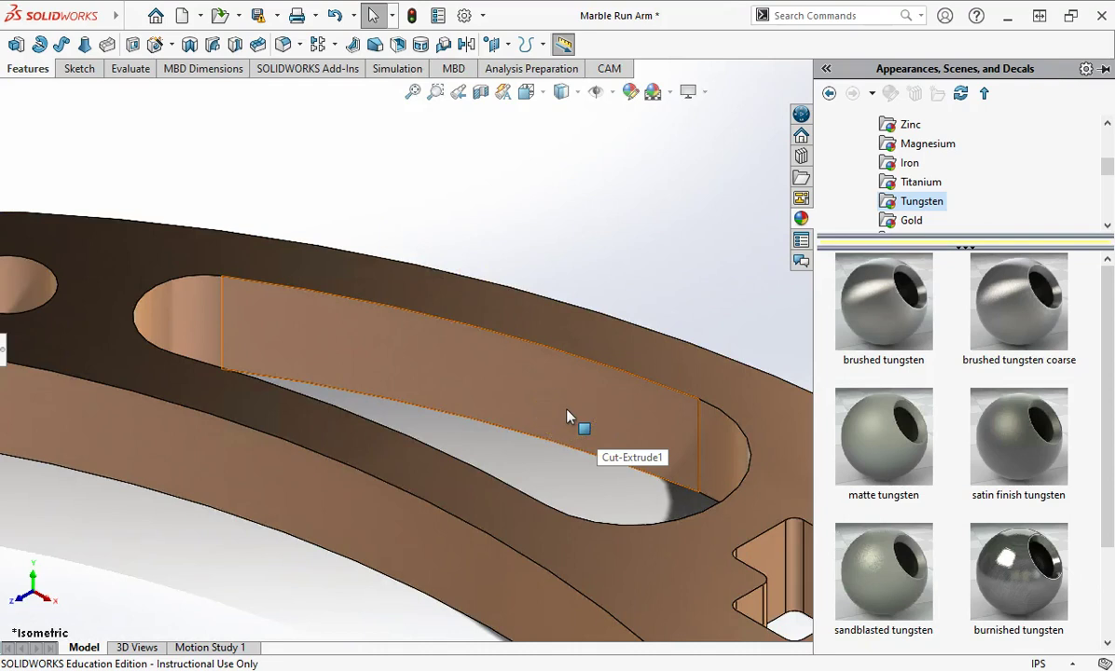
pyautogui.moveTo(893, 340)
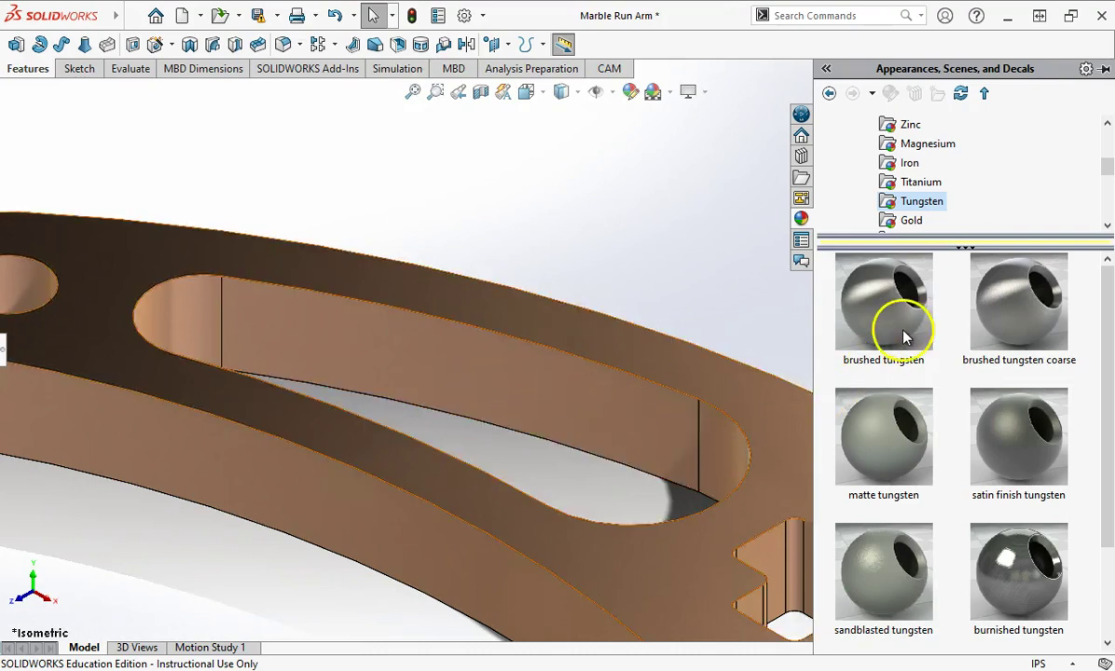
pyautogui.moveTo(900, 313)
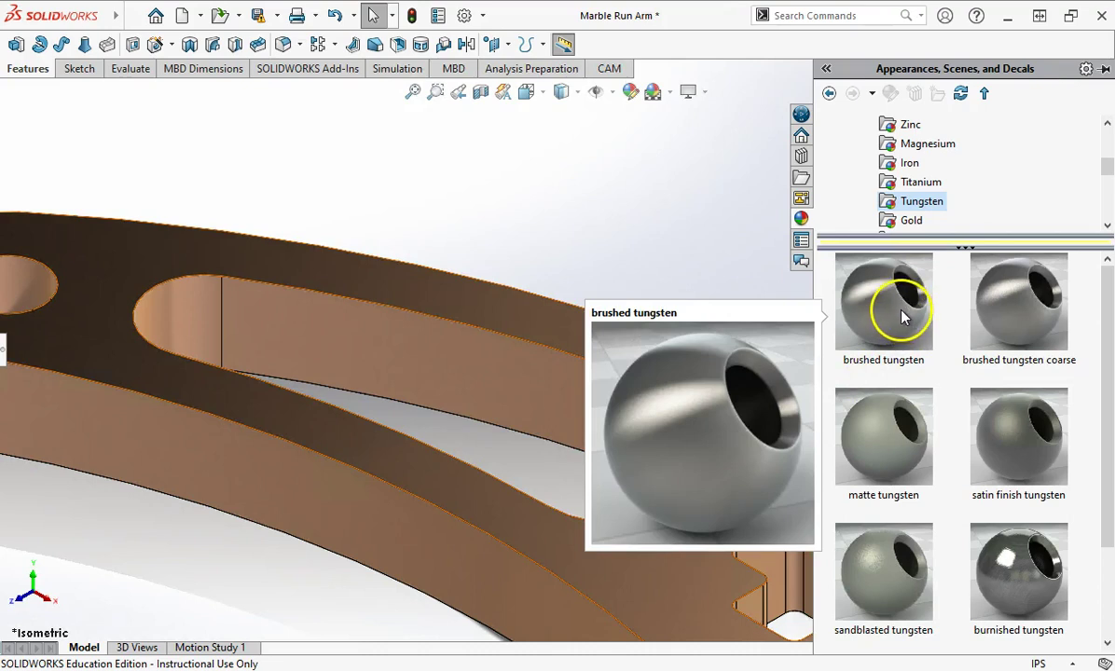
pyautogui.moveTo(901, 312); pyautogui.dragTo(498, 371)
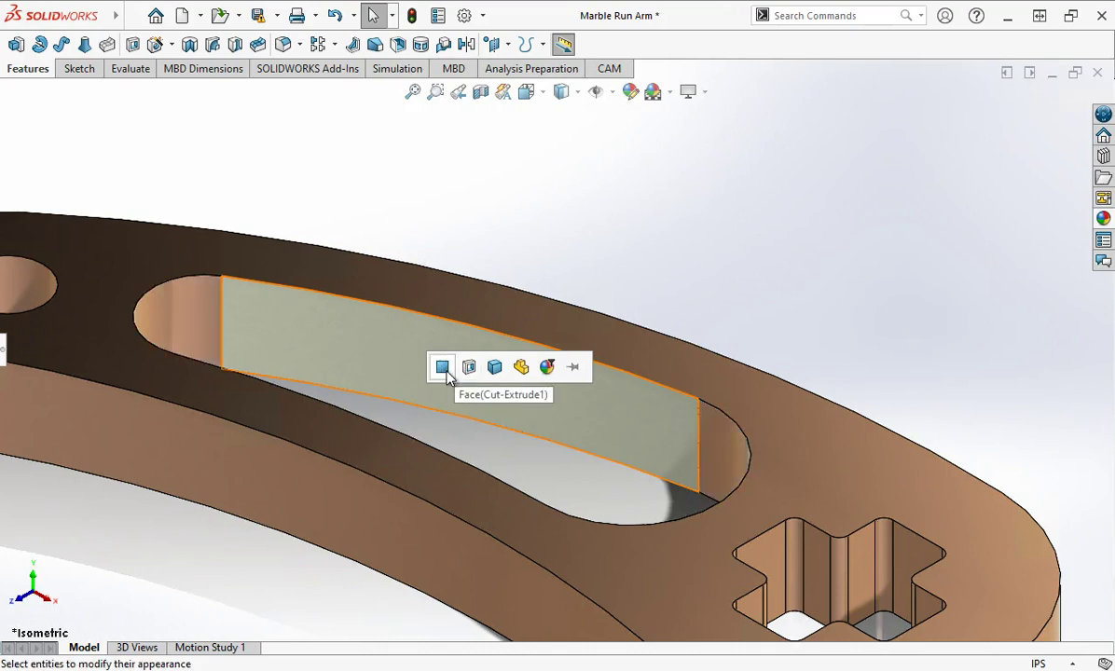
pyautogui.click(470, 368)
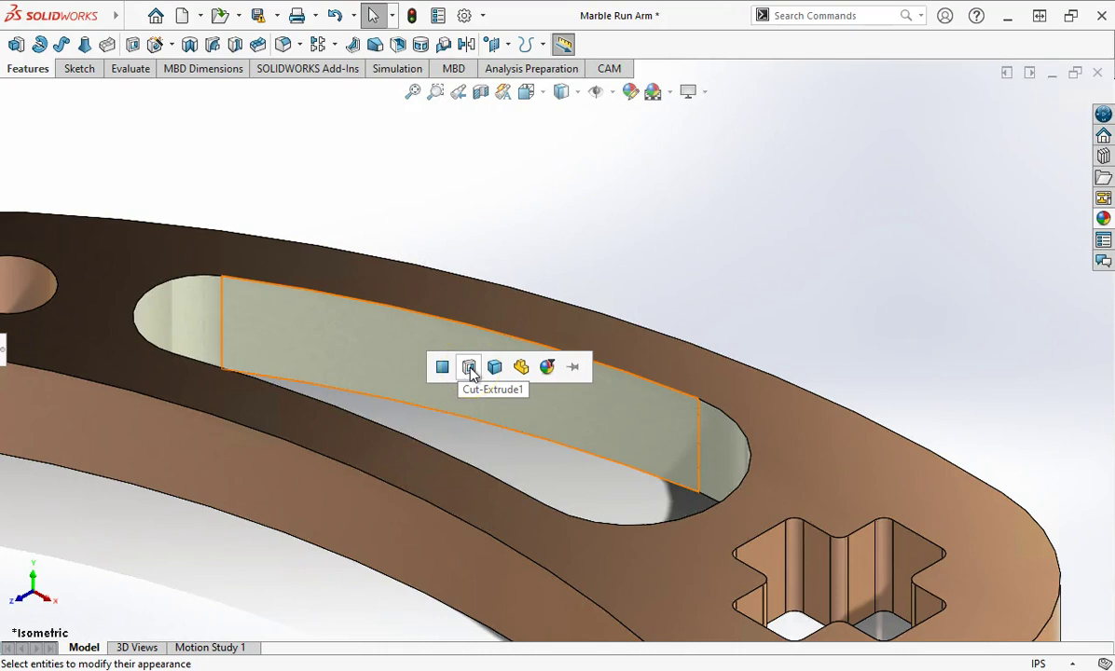
# - Apply the brushed tungsten appearance to only the inner face of the small round hole
pyautogui.scroll(5, 456, 384)
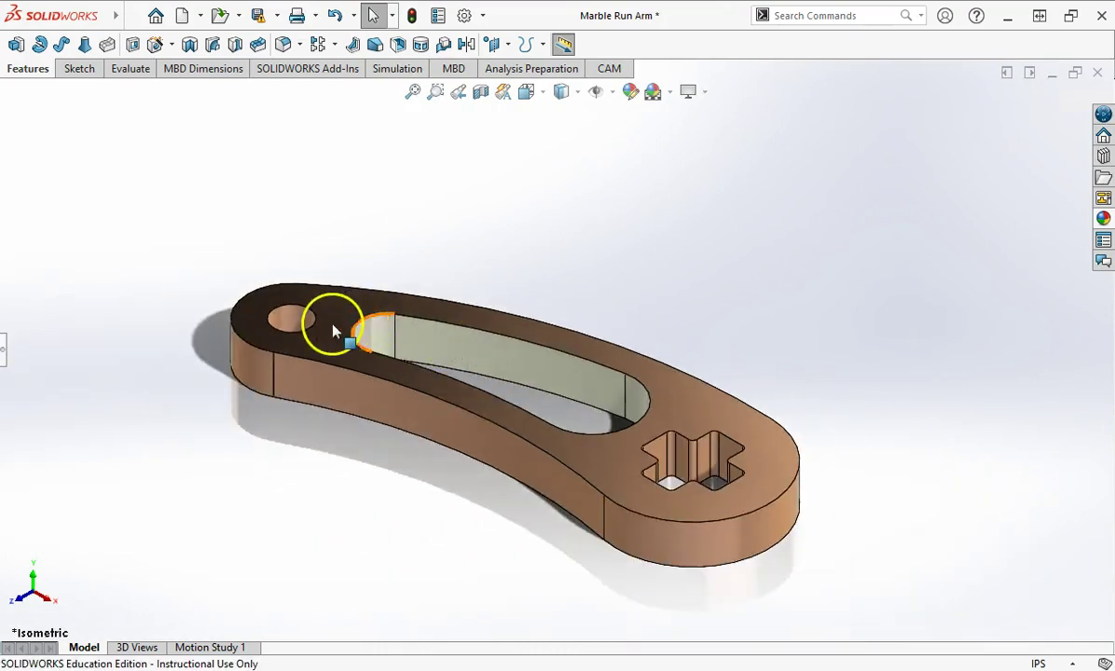
pyautogui.scroll(-5, 333, 331)
pyautogui.click(1103, 217)
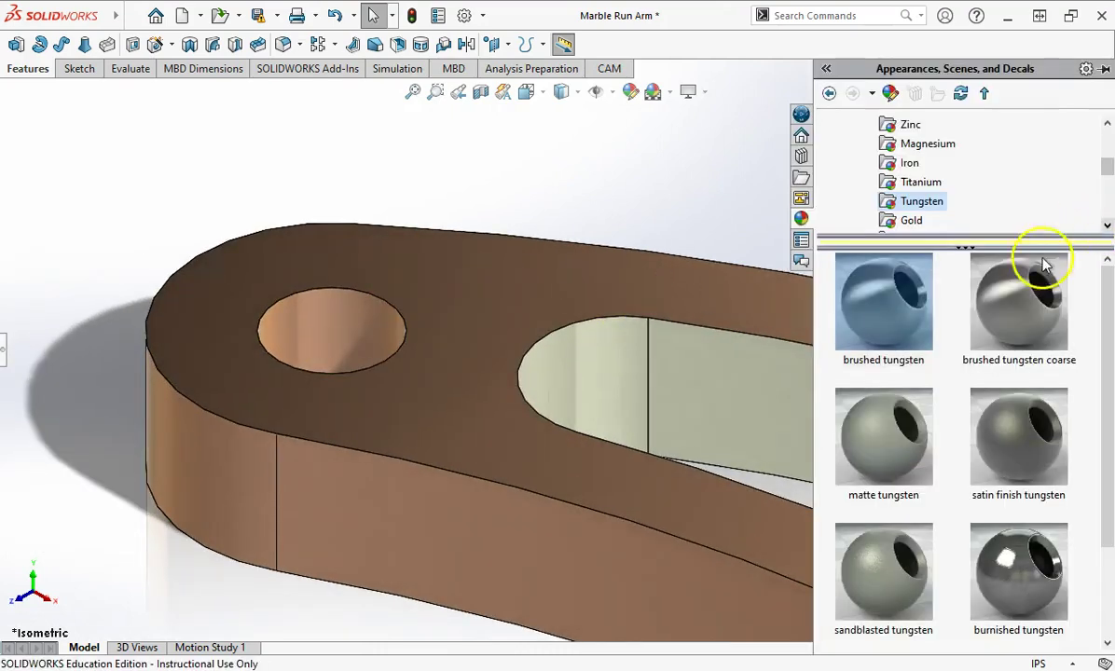
pyautogui.moveTo(891, 308); pyautogui.dragTo(343, 336)
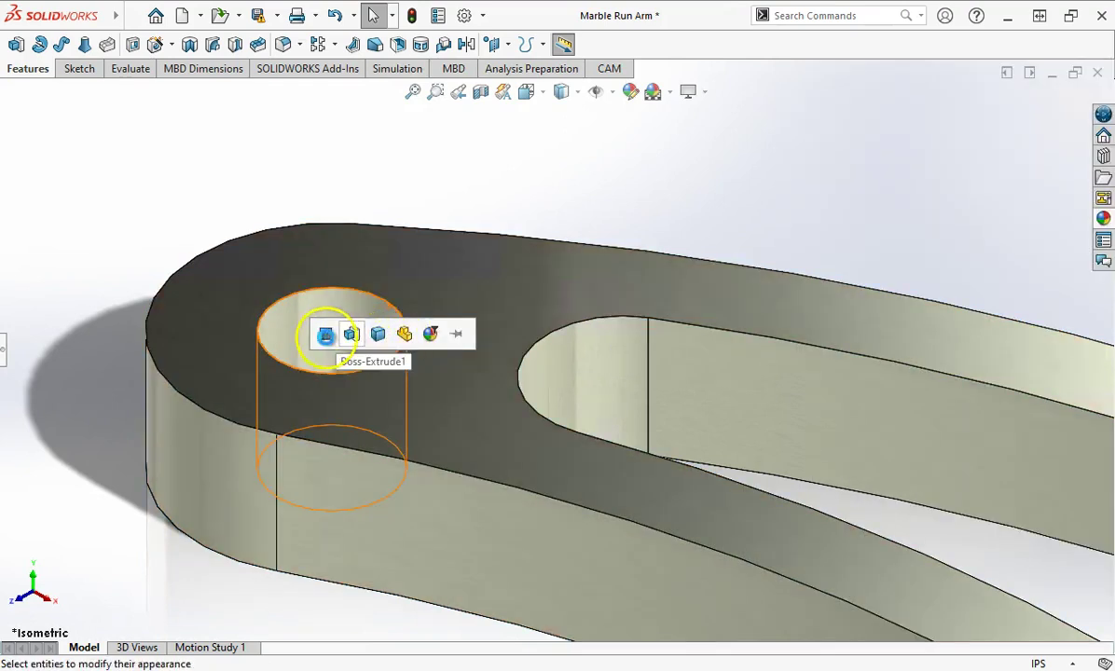
pyautogui.click(328, 336)
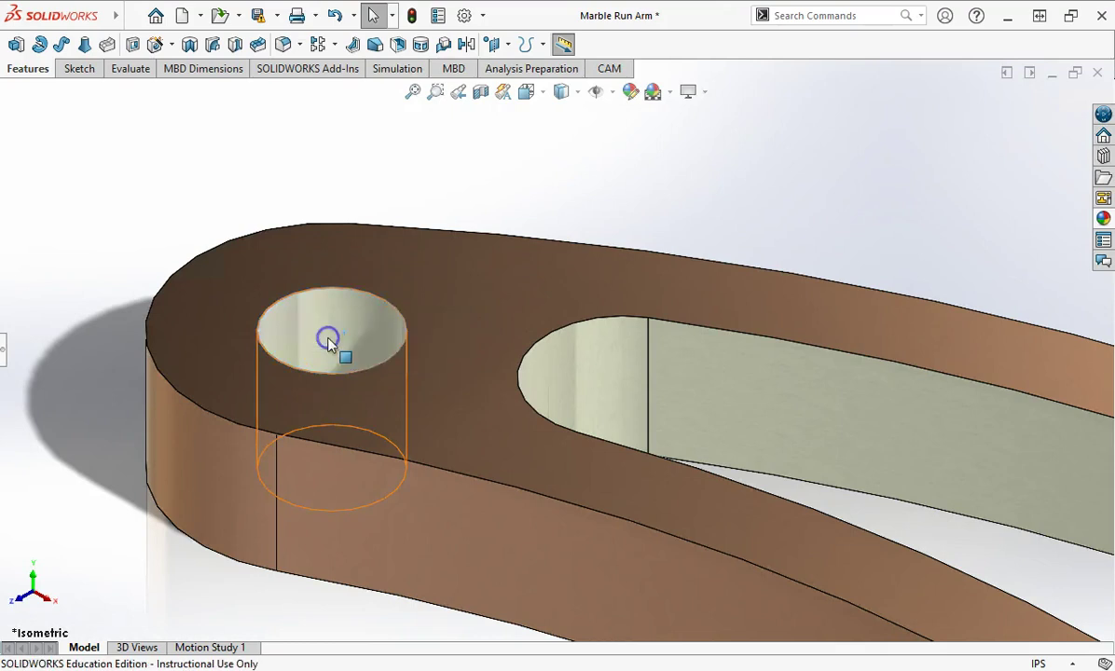
# - Open the list of appearances assigned to the arm's top face
pyautogui.scroll(3, 329, 341)
pyautogui.scroll(5, 587, 424)
pyautogui.scroll(-5, 868, 457)
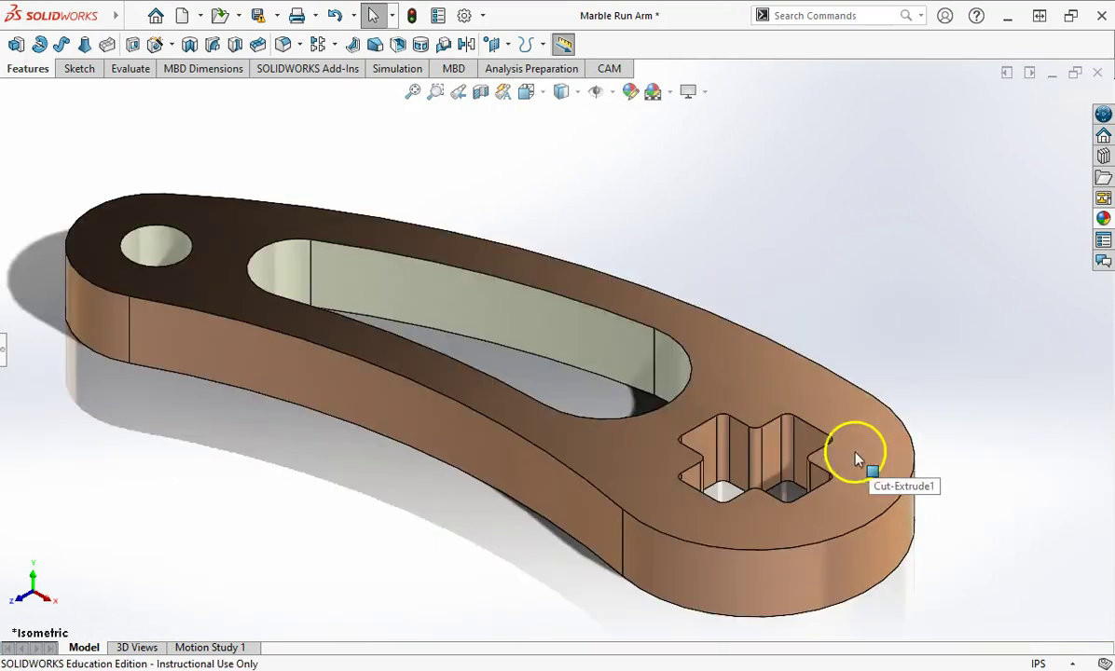
pyautogui.scroll(1, 743, 221)
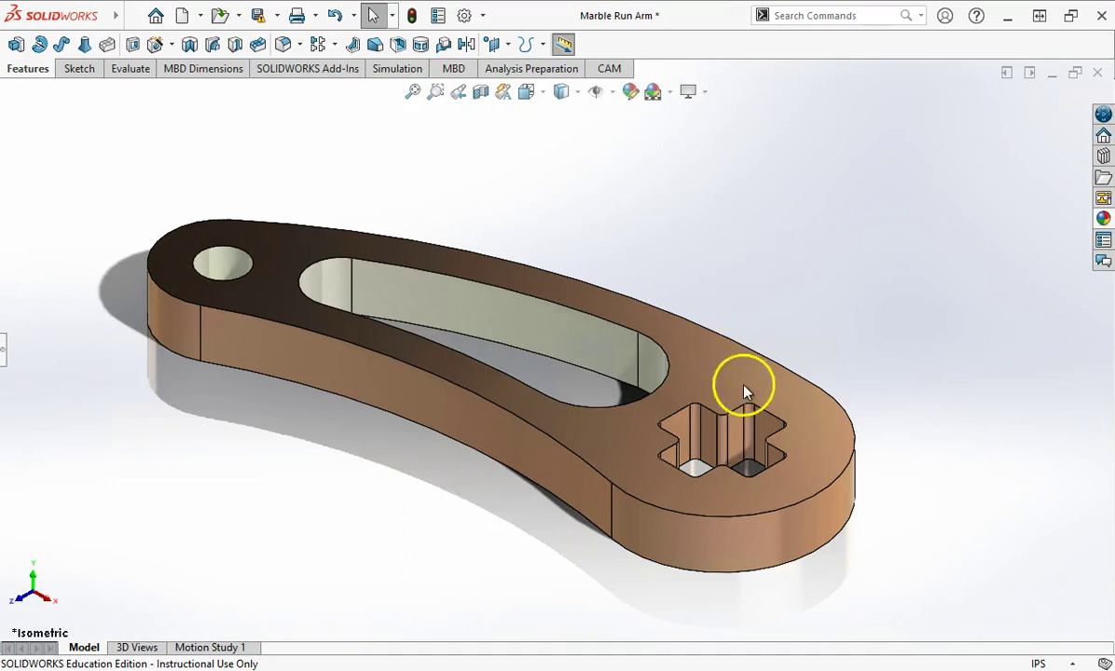
pyautogui.rightClick(523, 418)
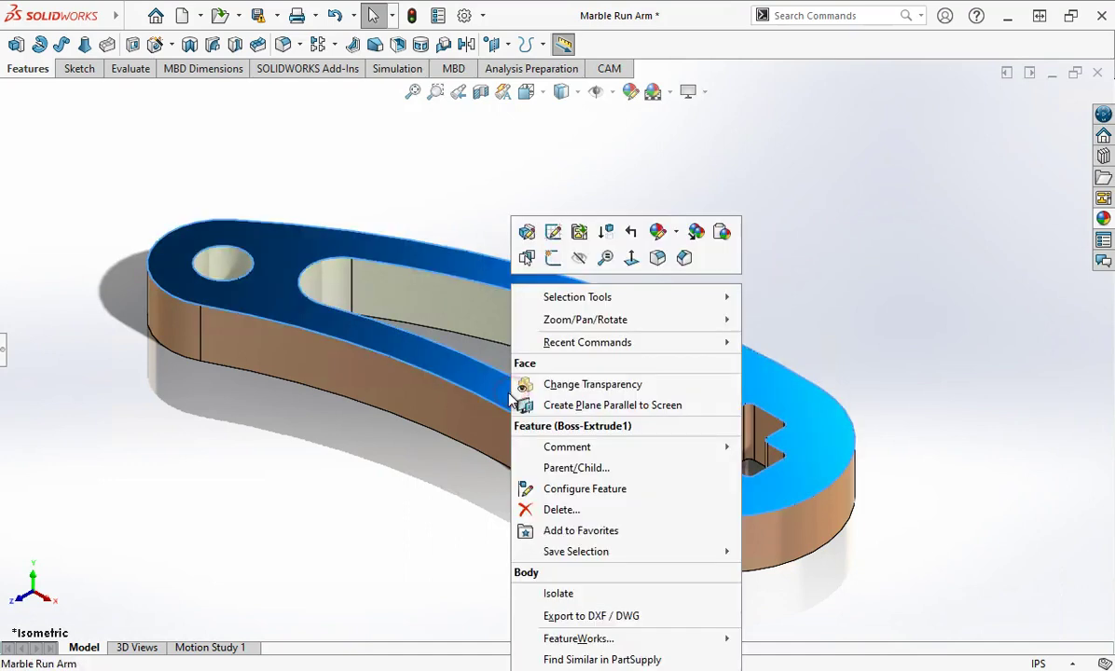
pyautogui.click(674, 235)
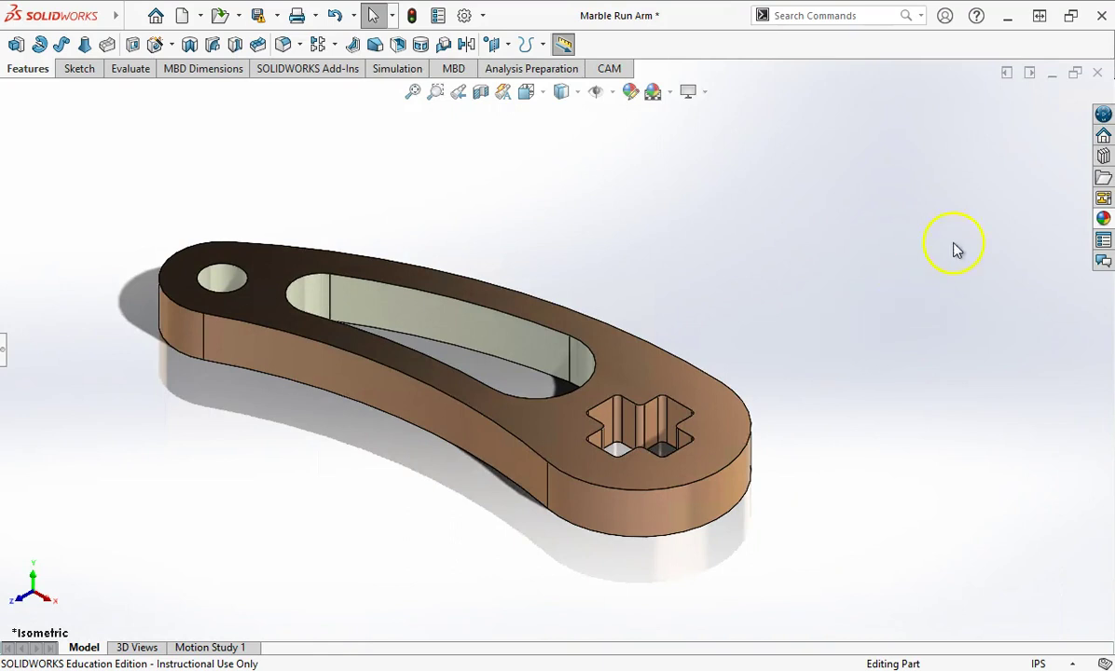
# - Show the options available for the brushed tungsten appearance in the appearance library, without choosing any
pyautogui.click(1102, 217)
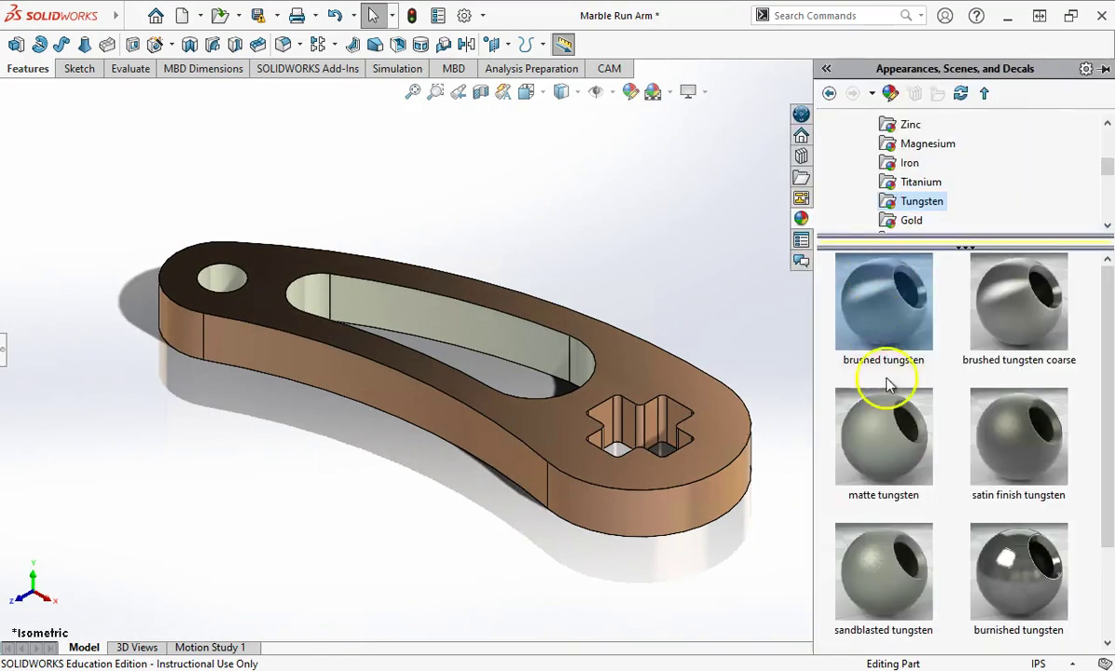
pyautogui.moveTo(897, 327)
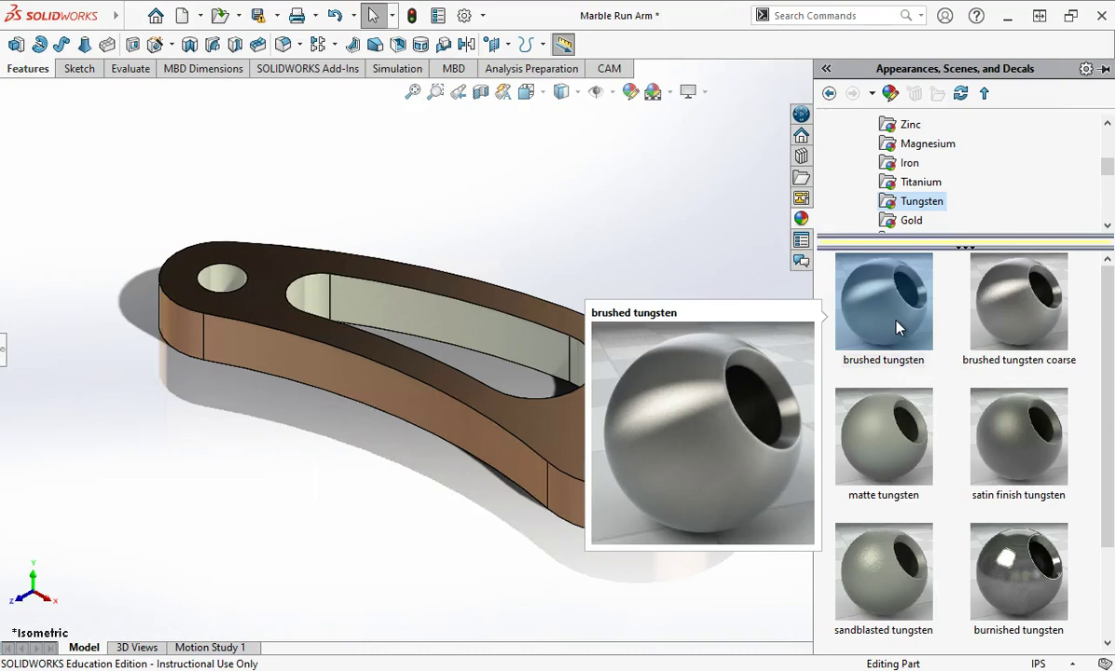
pyautogui.rightClick(885, 312)
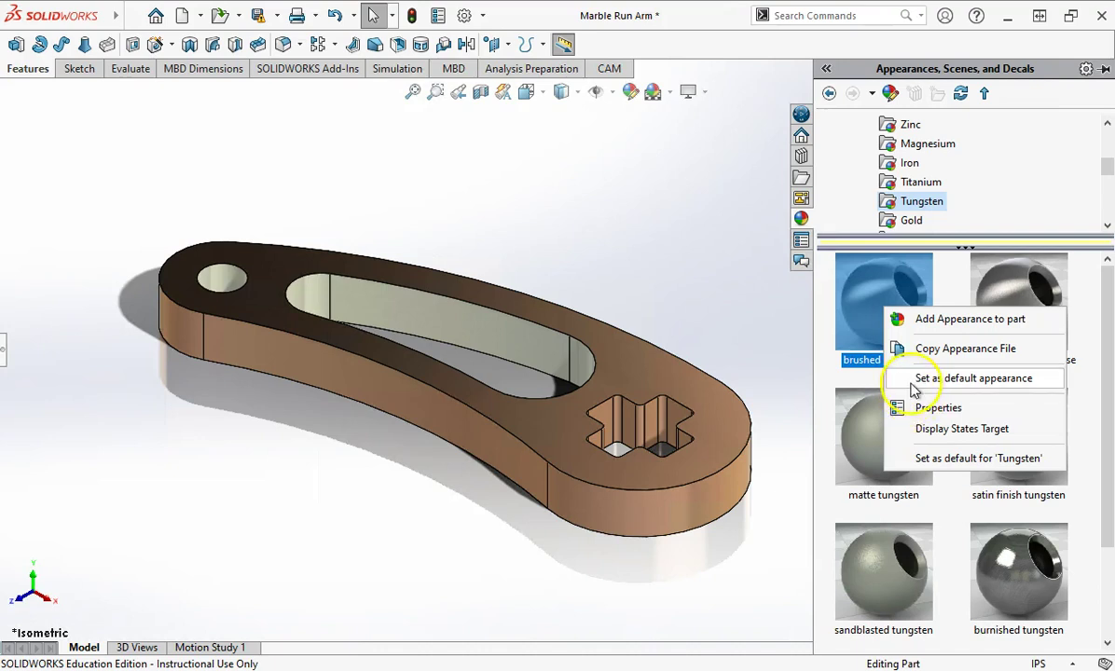
pyautogui.click(824, 386)
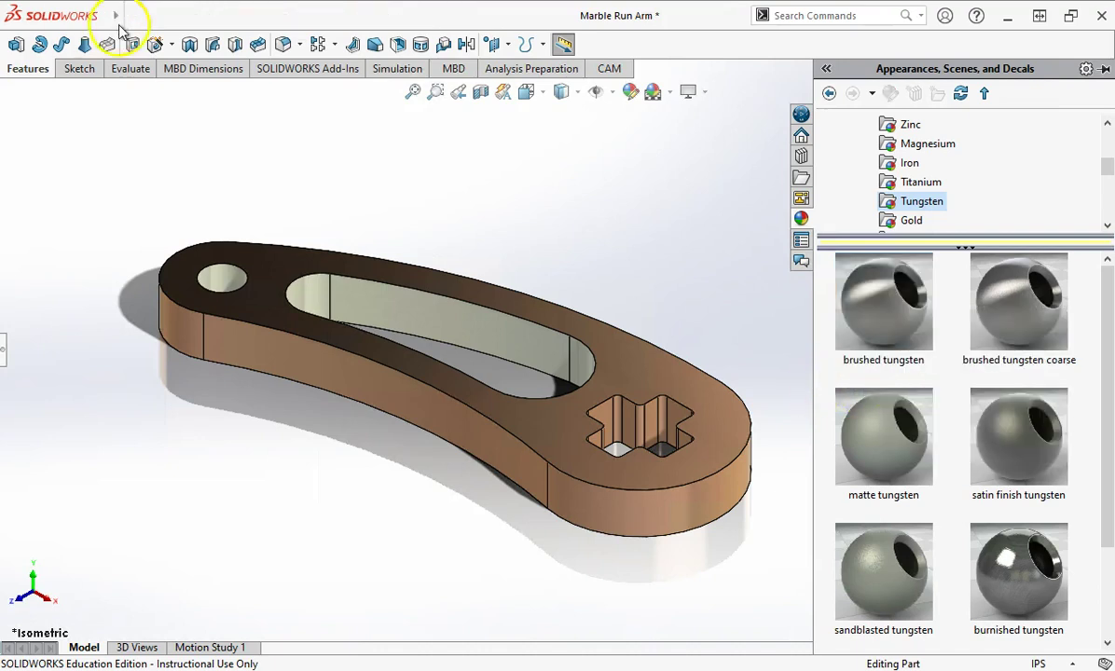
# - Collapse the metal and appearance categories and display the Basic Scenes collection
pyautogui.moveTo(893, 327)
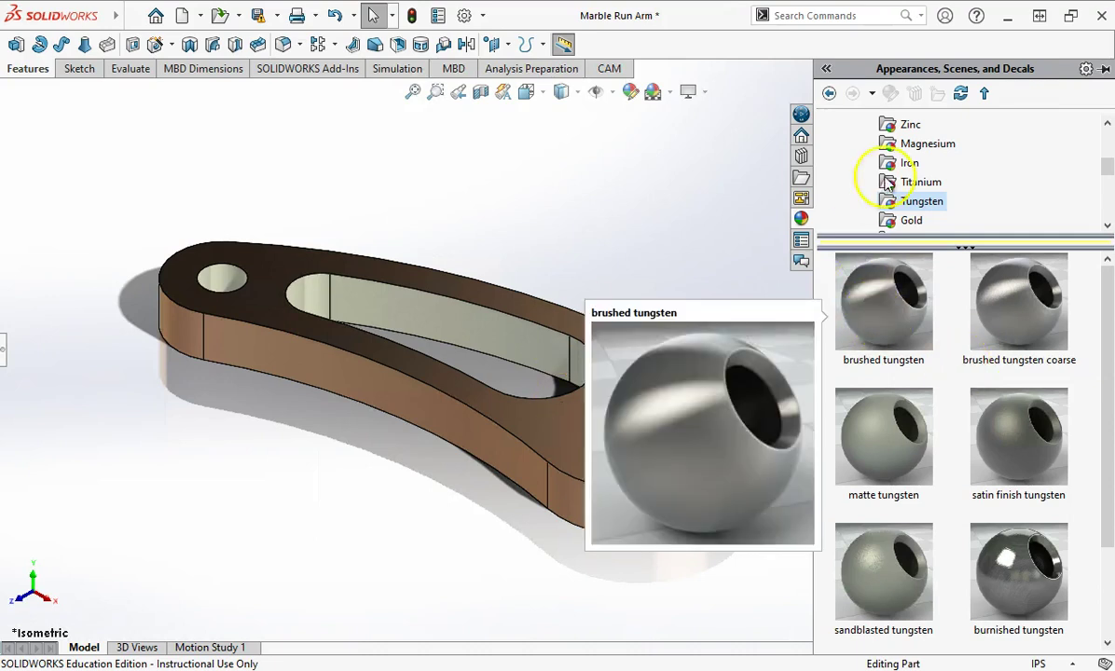
pyautogui.scroll(2, 994, 183)
pyautogui.scroll(2, 988, 177)
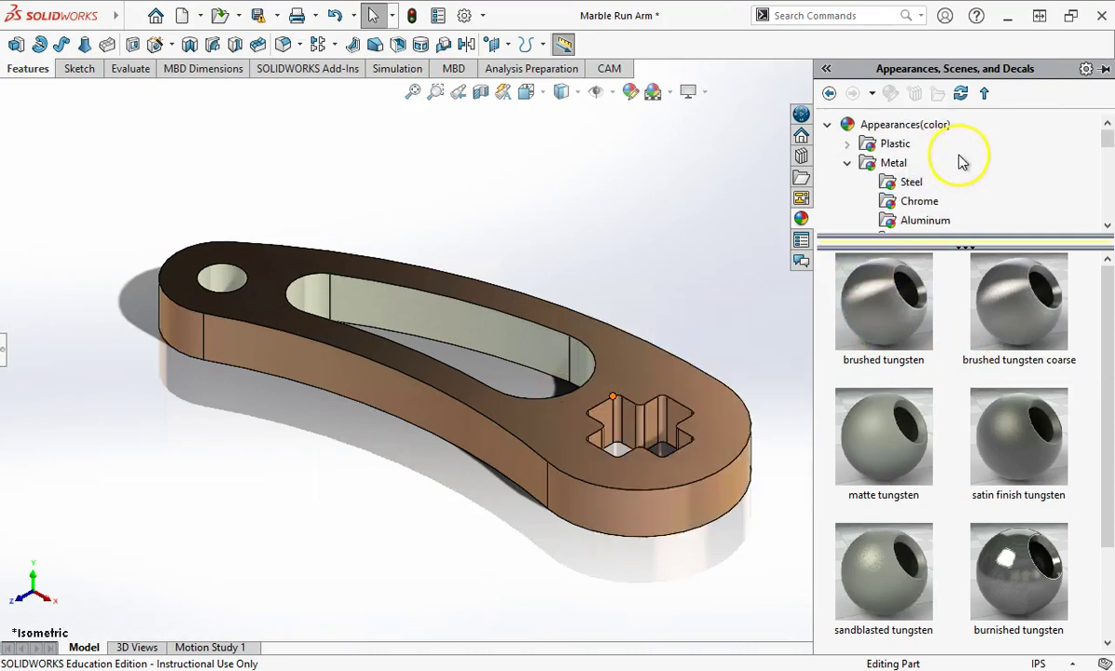
pyautogui.click(848, 166)
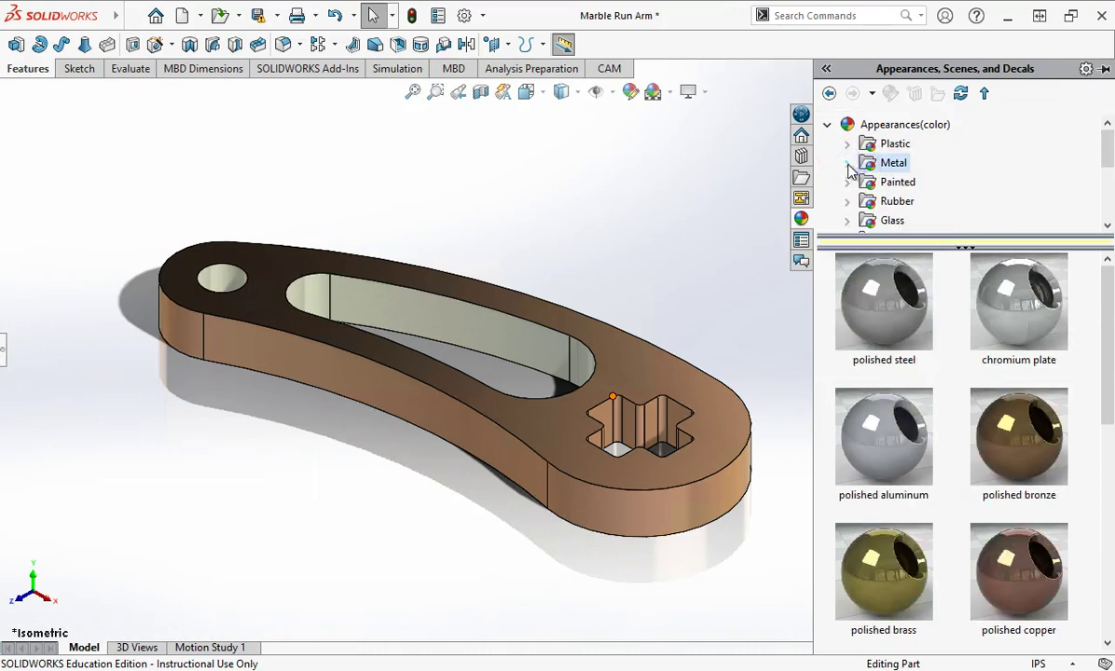
pyautogui.click(828, 127)
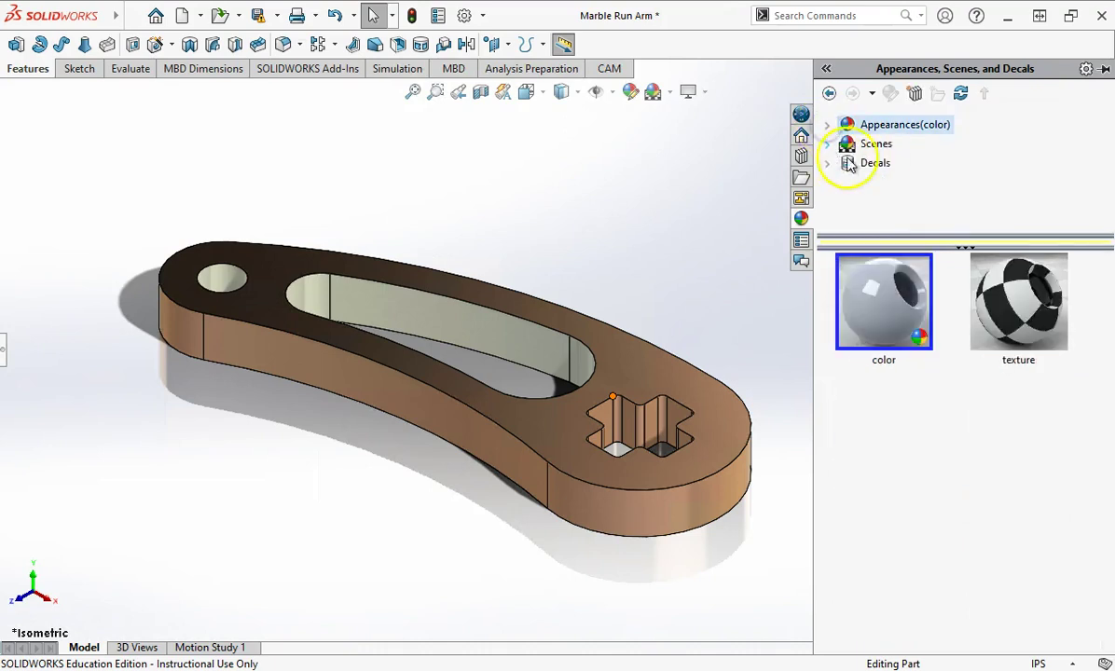
pyautogui.click(828, 145)
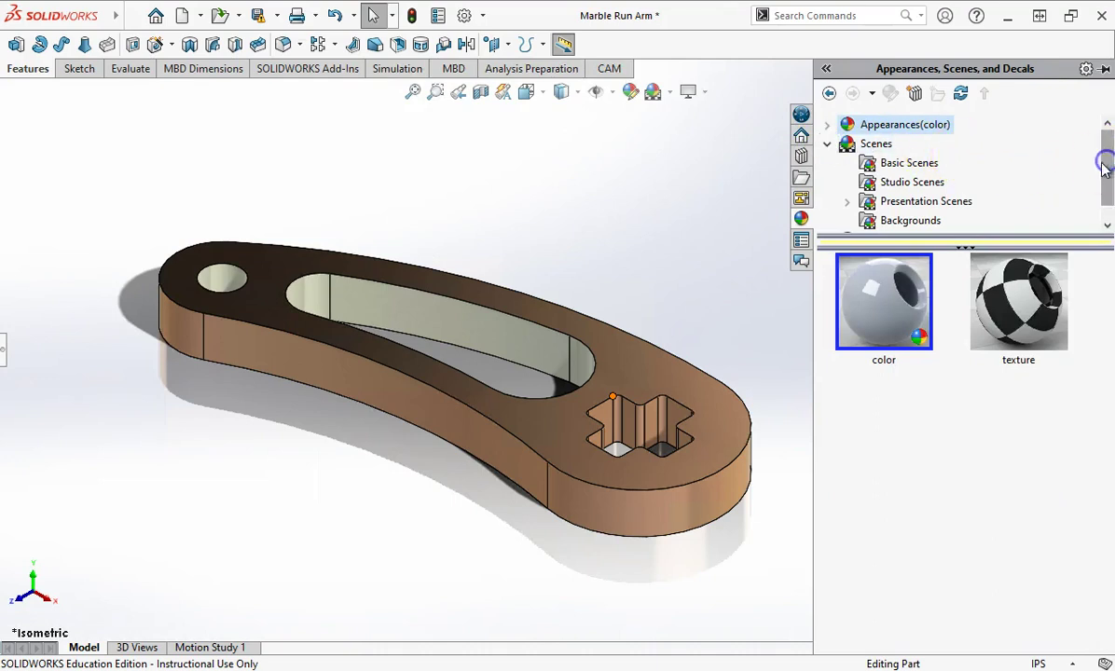
pyautogui.click(902, 165)
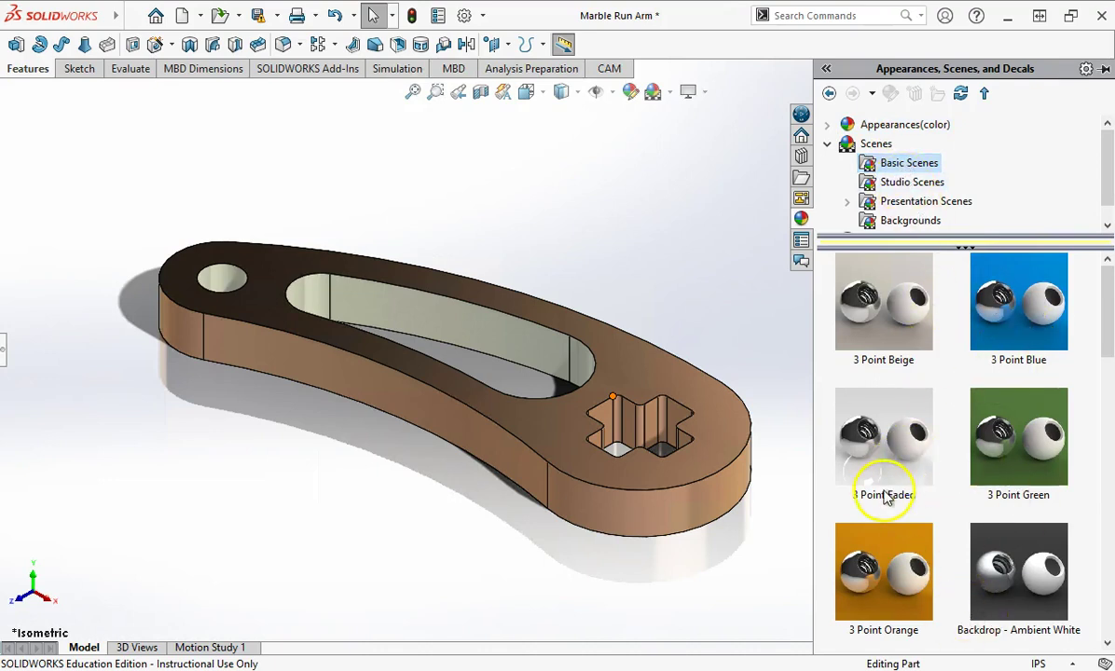
# - Apply the 3 Point Beige scene as the background of the part
pyautogui.moveTo(888, 480)
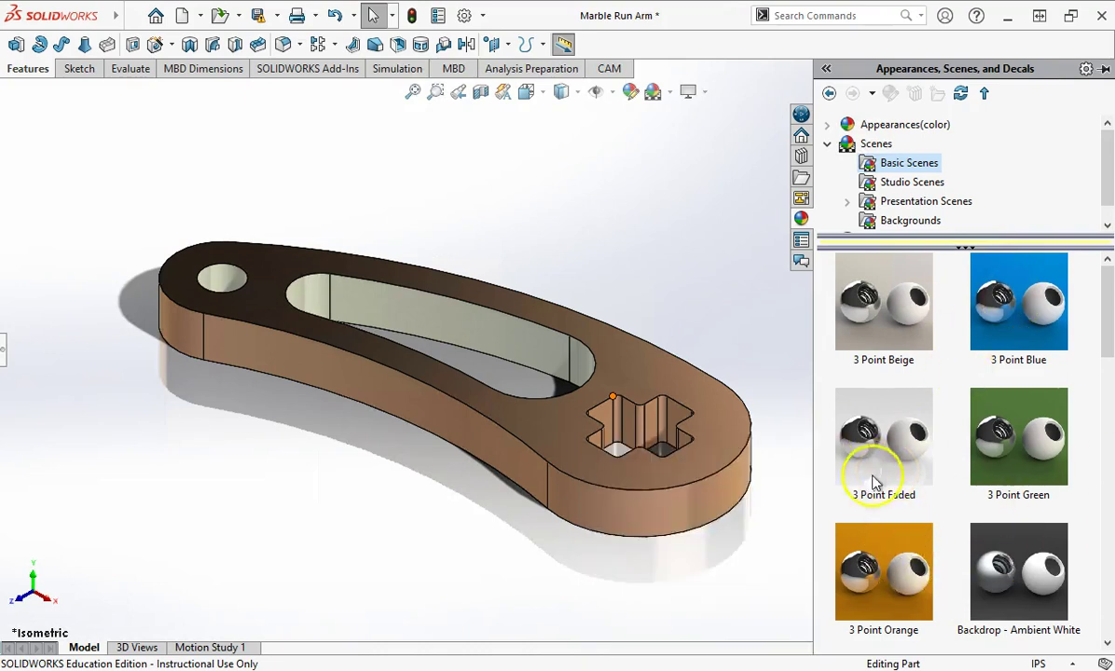
pyautogui.moveTo(889, 429)
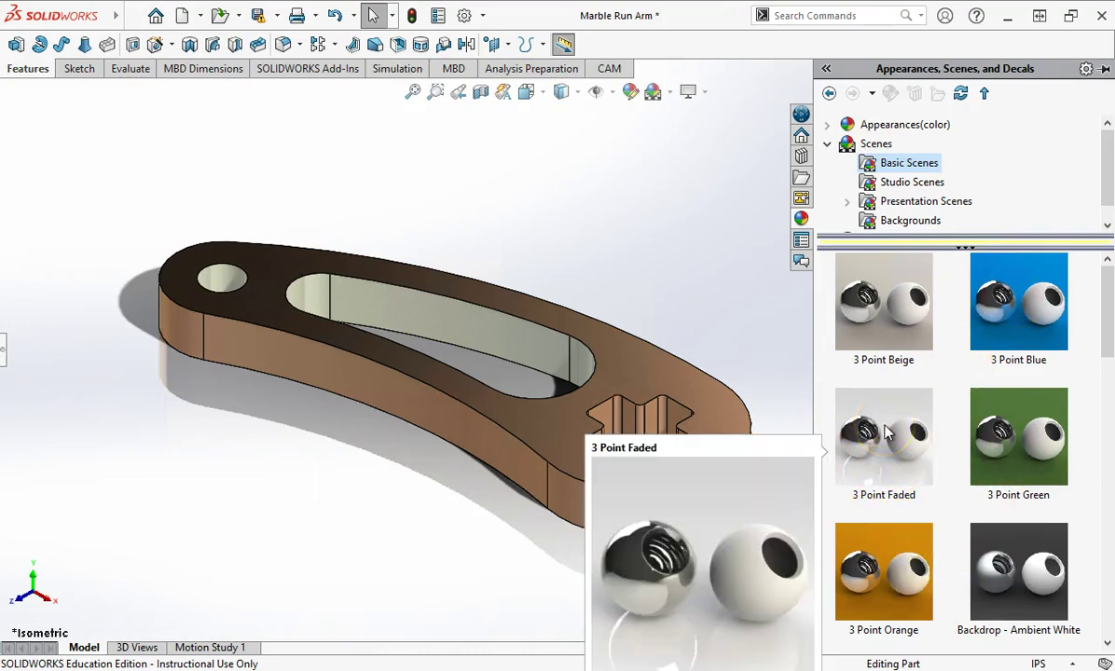
pyautogui.click(886, 410)
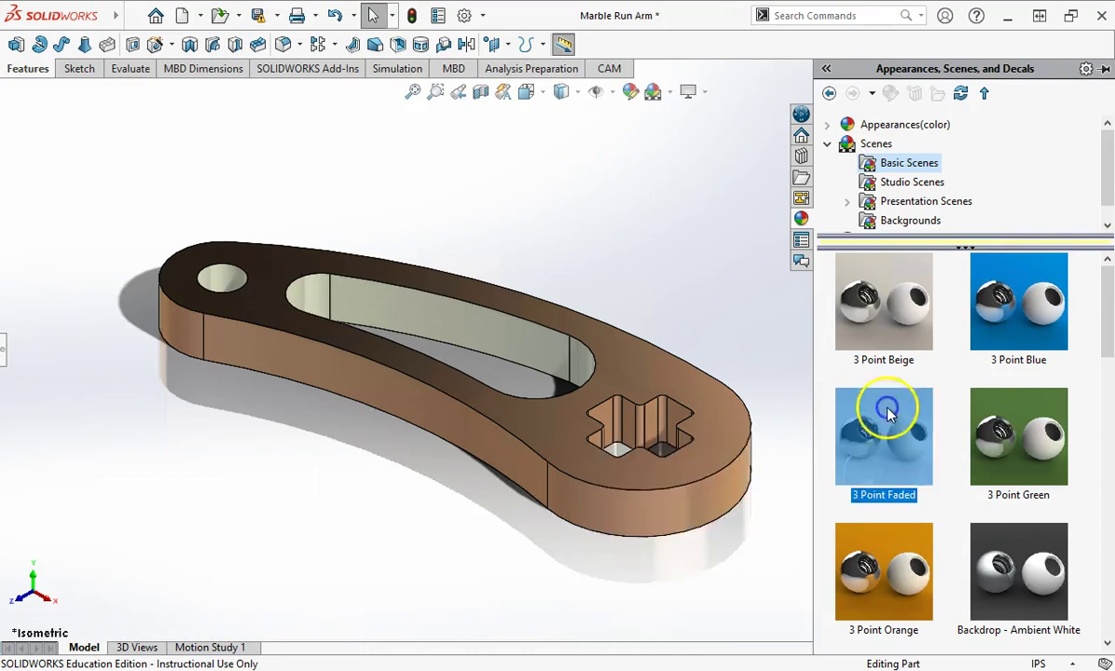
pyautogui.doubleClick(886, 308)
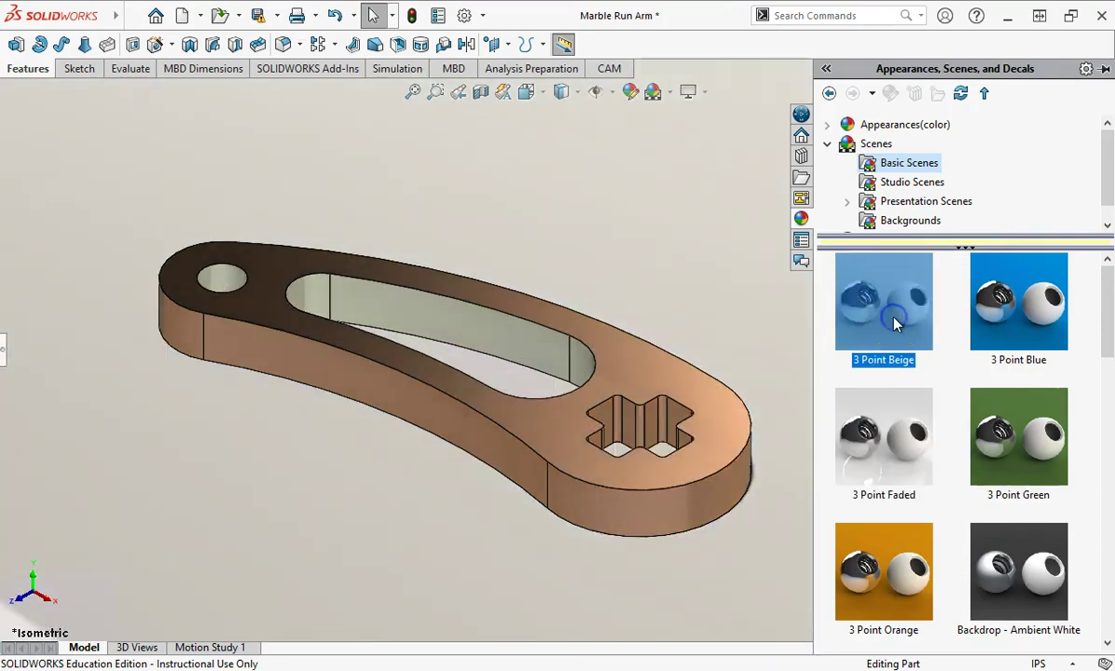
# - Try the Backdrop - Grey with Overhead Light scene on the part, followed by Backdrop - Ambient White
pyautogui.moveTo(984, 476)
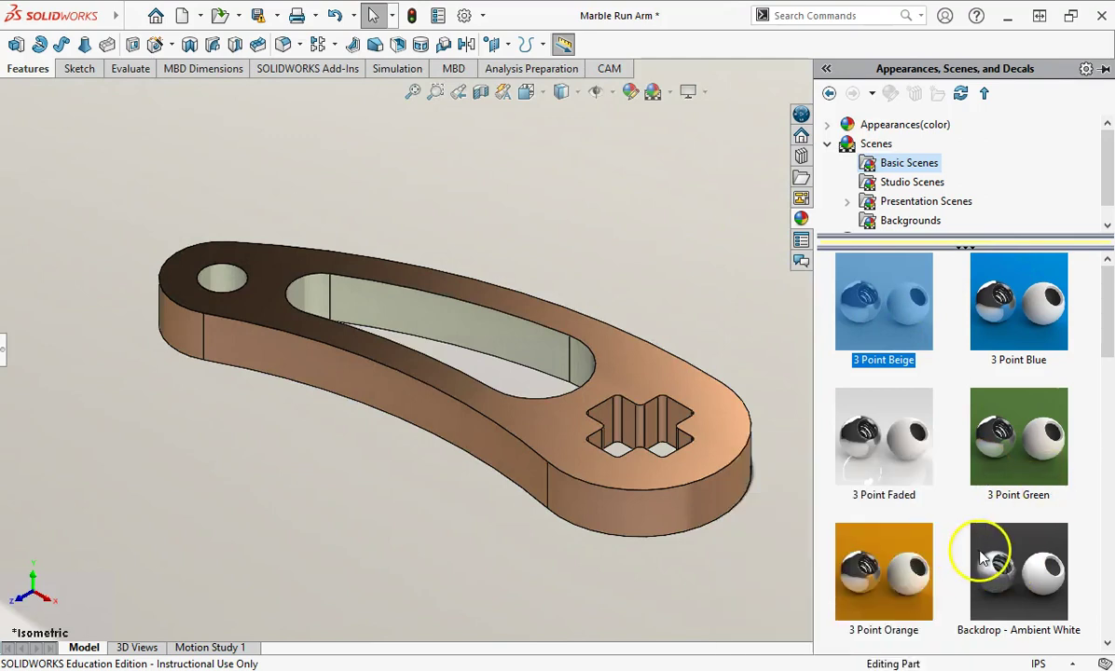
pyautogui.moveTo(979, 555)
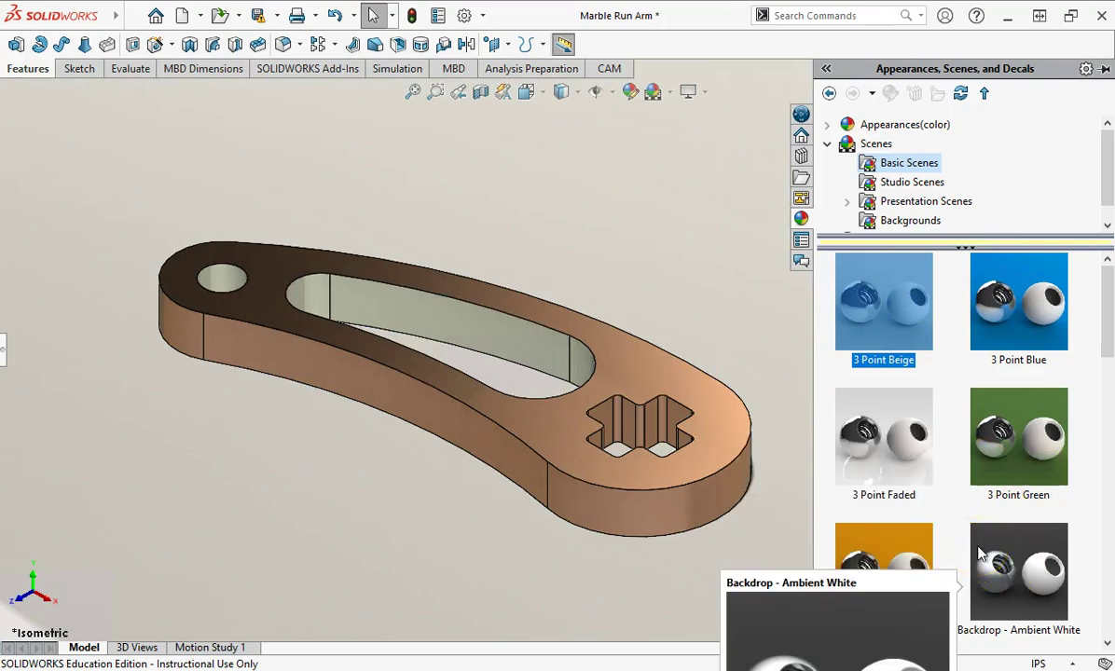
pyautogui.scroll(-3, 1021, 517)
pyautogui.doubleClick(1023, 525)
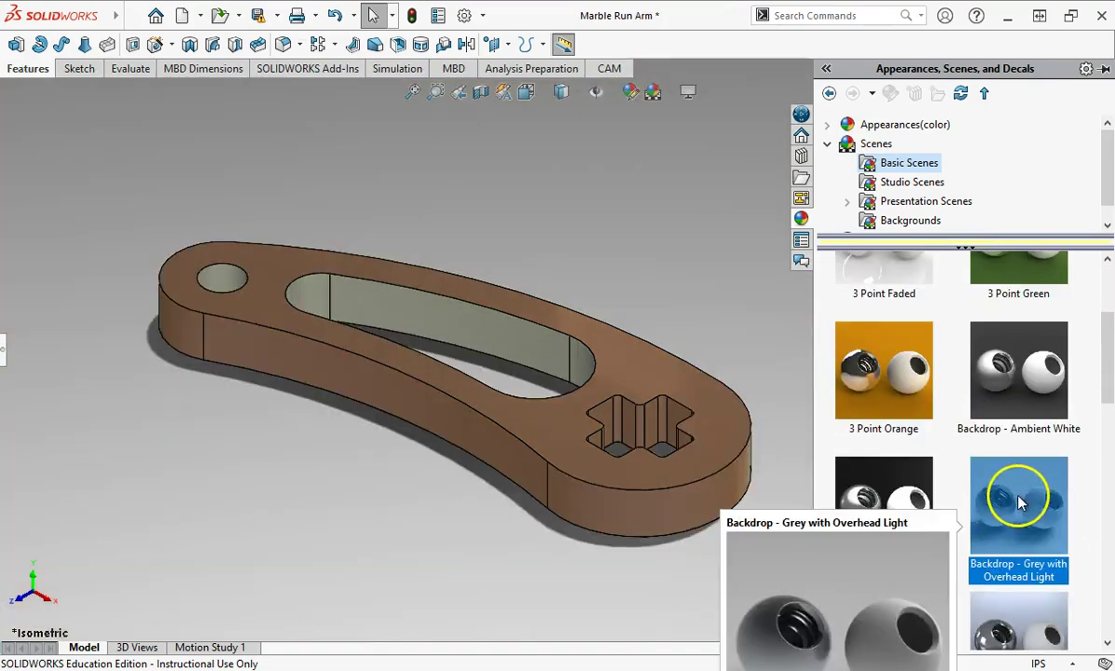
pyautogui.click(1005, 373)
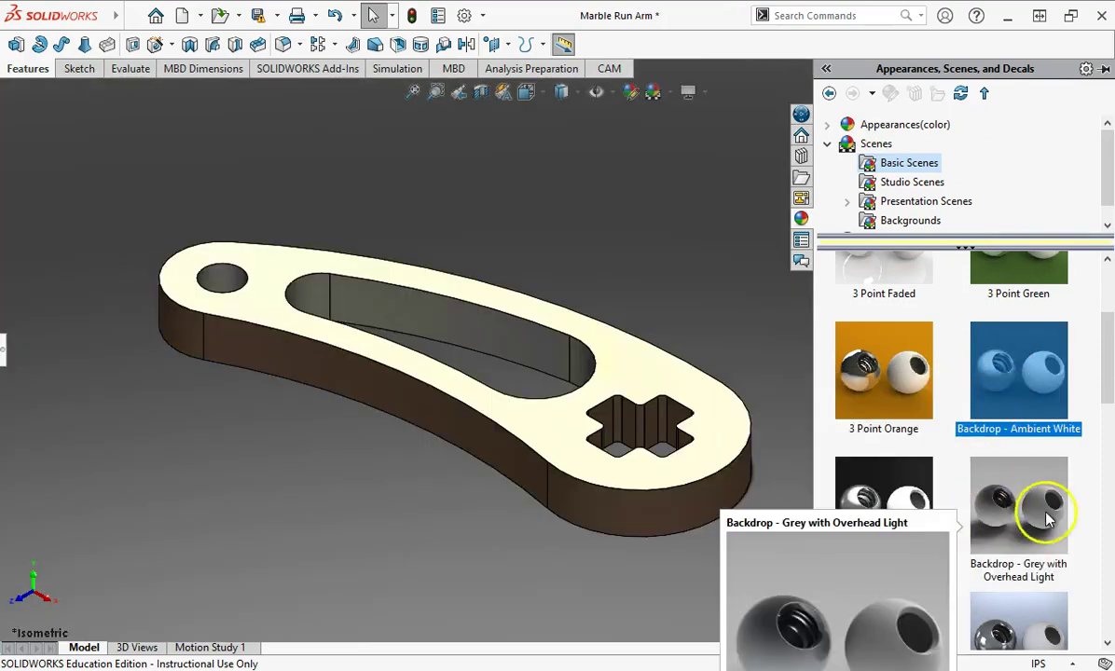
# - Try the Backdrop - Studio Room scene on the part, followed by Backdrop - Studio with Fill Lights
pyautogui.scroll(-2, 1035, 508)
pyautogui.click(1035, 444)
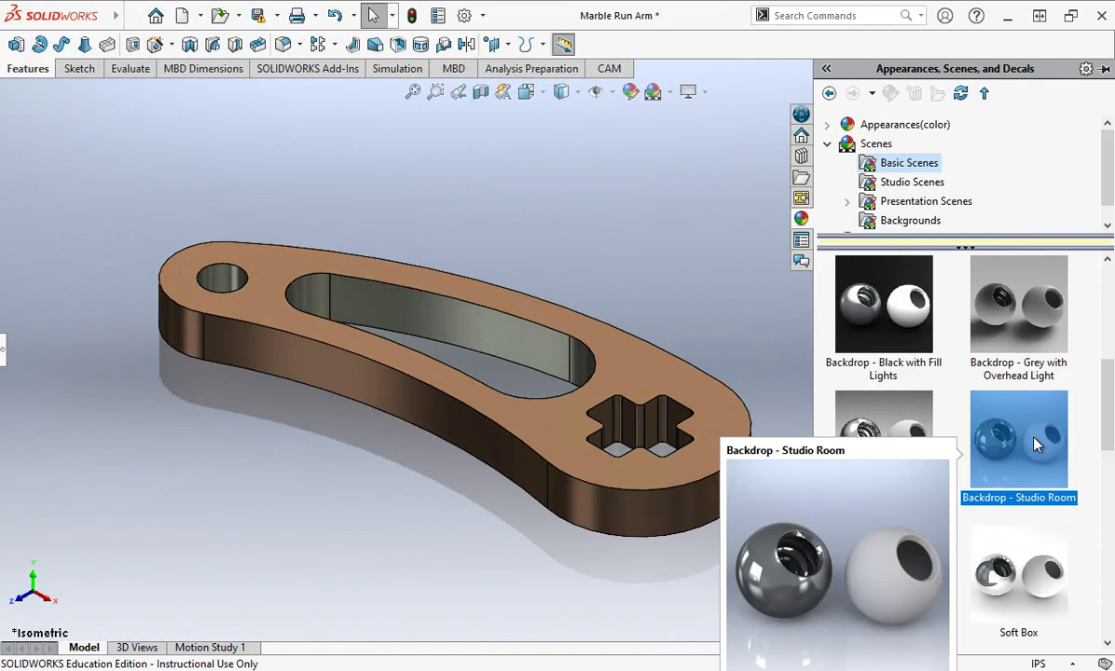
pyautogui.click(918, 596)
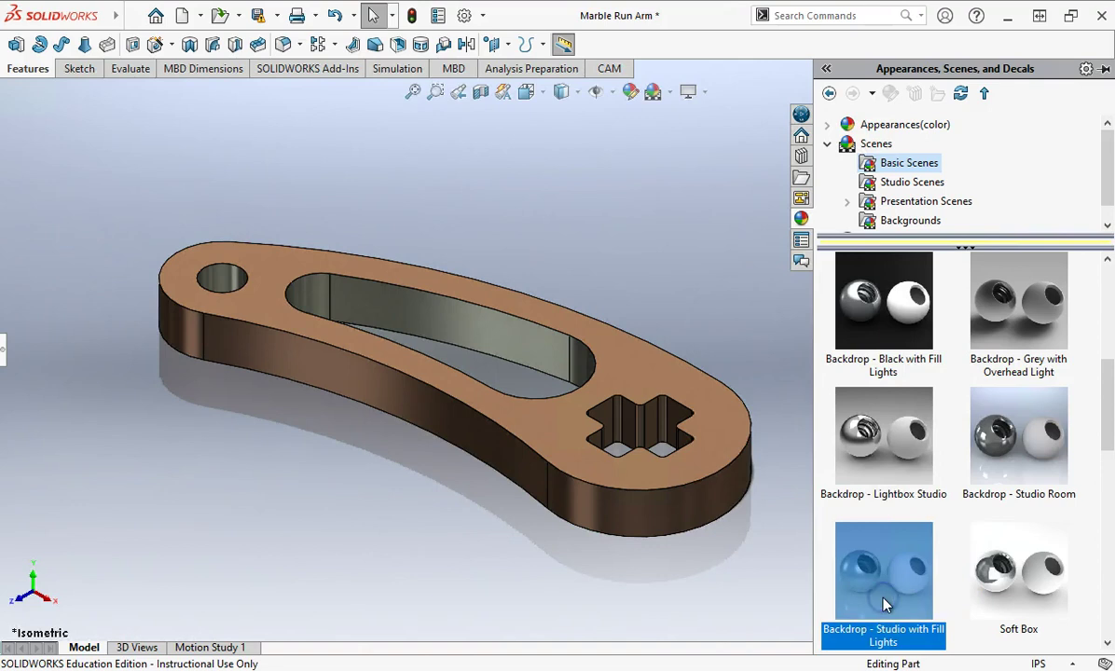
# - Switch to the Studio Scenes collection and try Factory Floor and Misty Blue Slate on the part
pyautogui.click(912, 182)
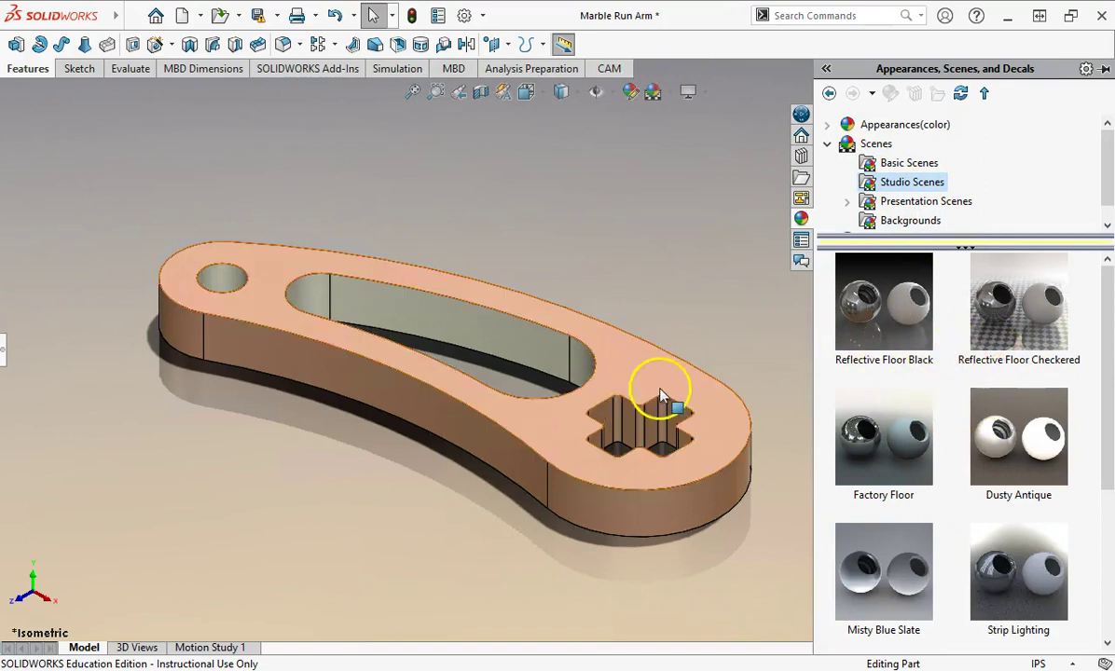
pyautogui.doubleClick(884, 436)
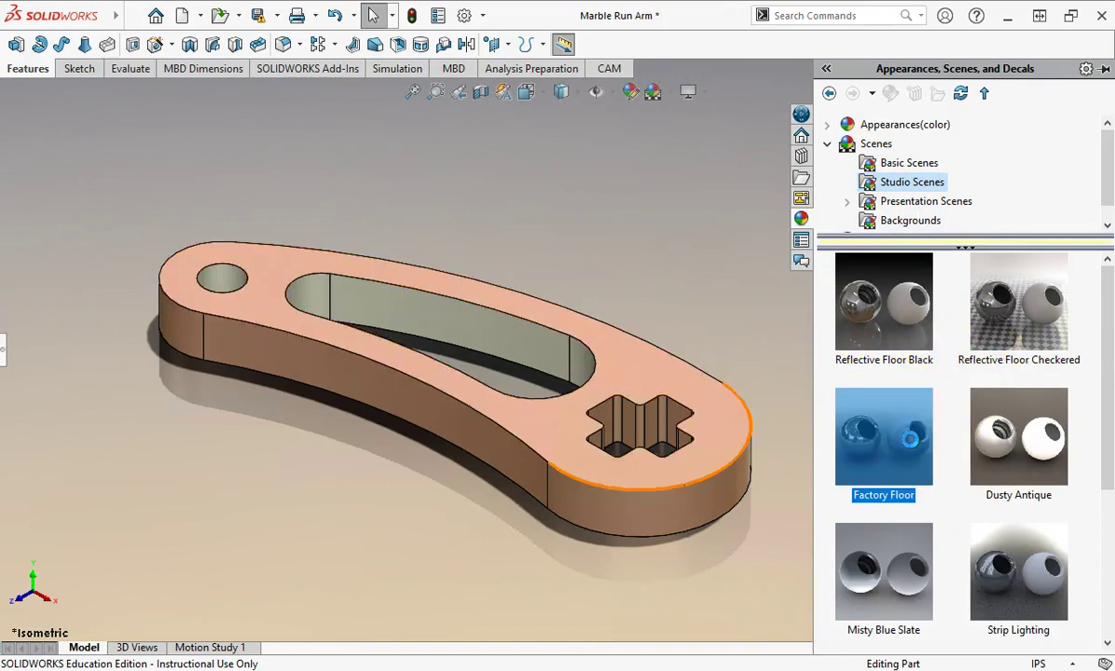
pyautogui.doubleClick(901, 554)
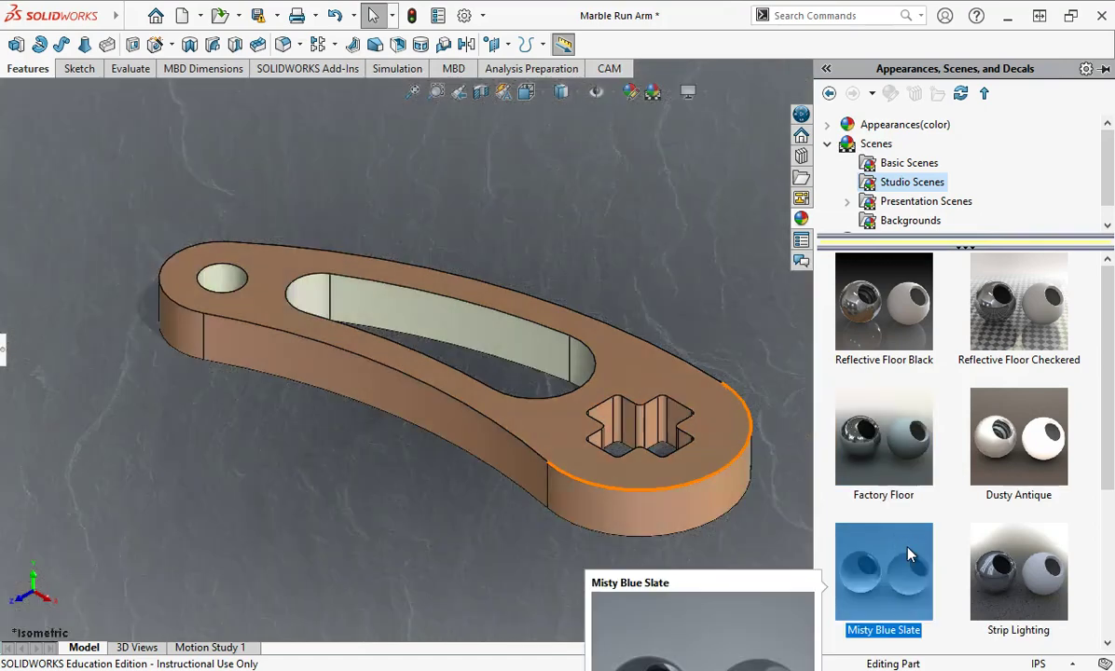
# - Apply the Traffic Lights studio scene to the part
pyautogui.scroll(-3, 928, 528)
pyautogui.scroll(-1, 939, 528)
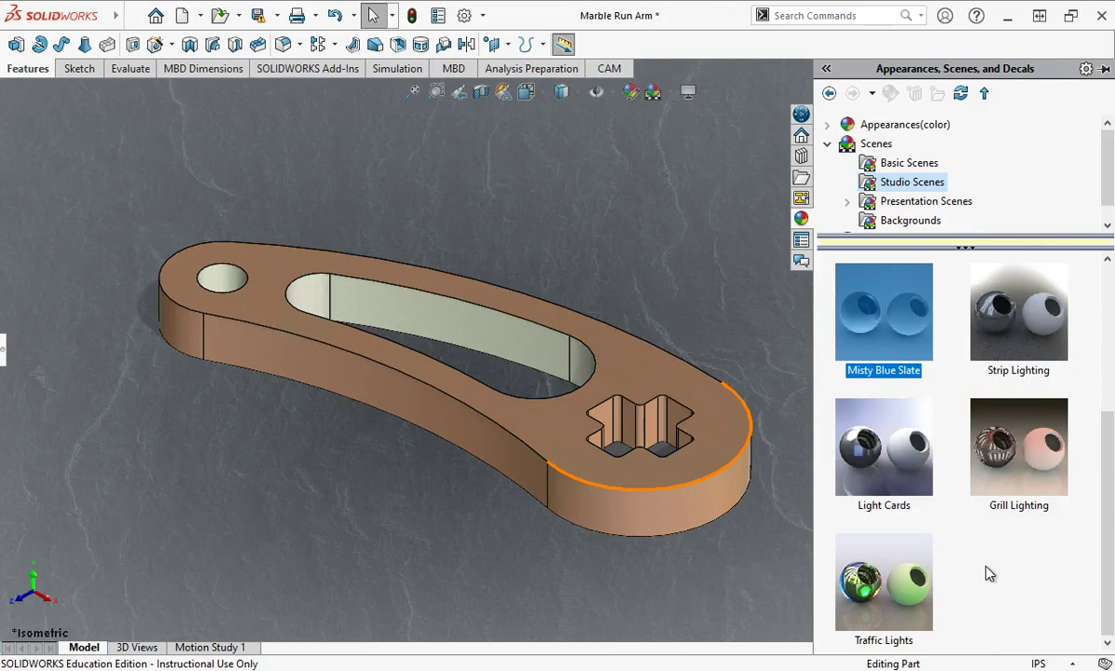
pyautogui.doubleClick(886, 587)
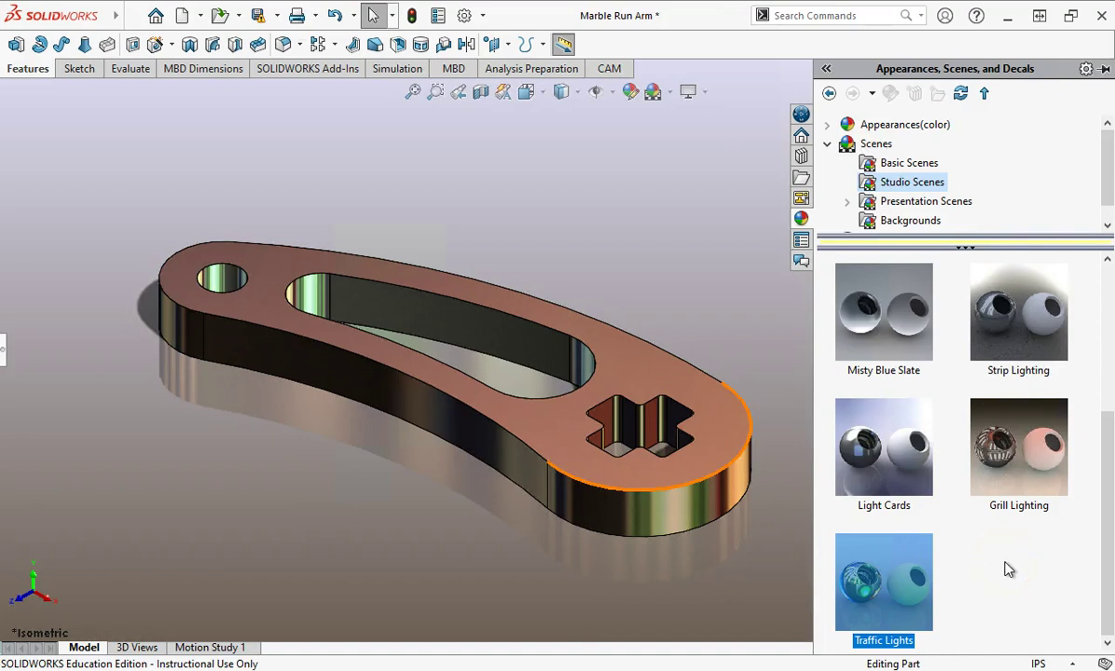
# - Add the Traffic Lights scene to the favorites and return to the model
pyautogui.rightClick(874, 551)
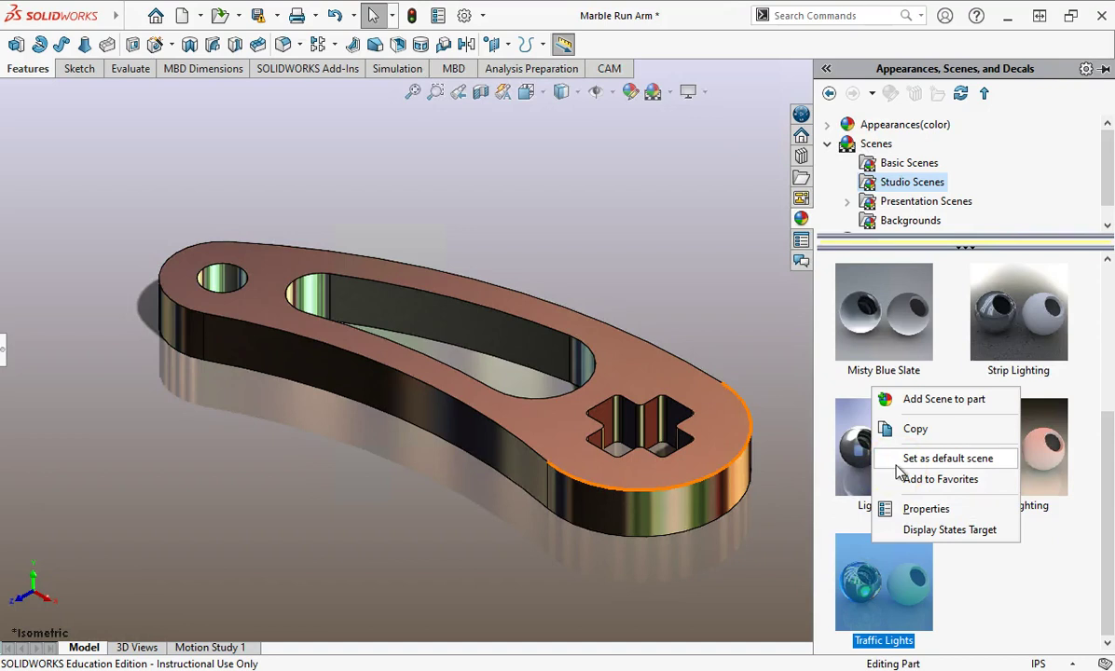
pyautogui.click(942, 479)
pyautogui.click(414, 497)
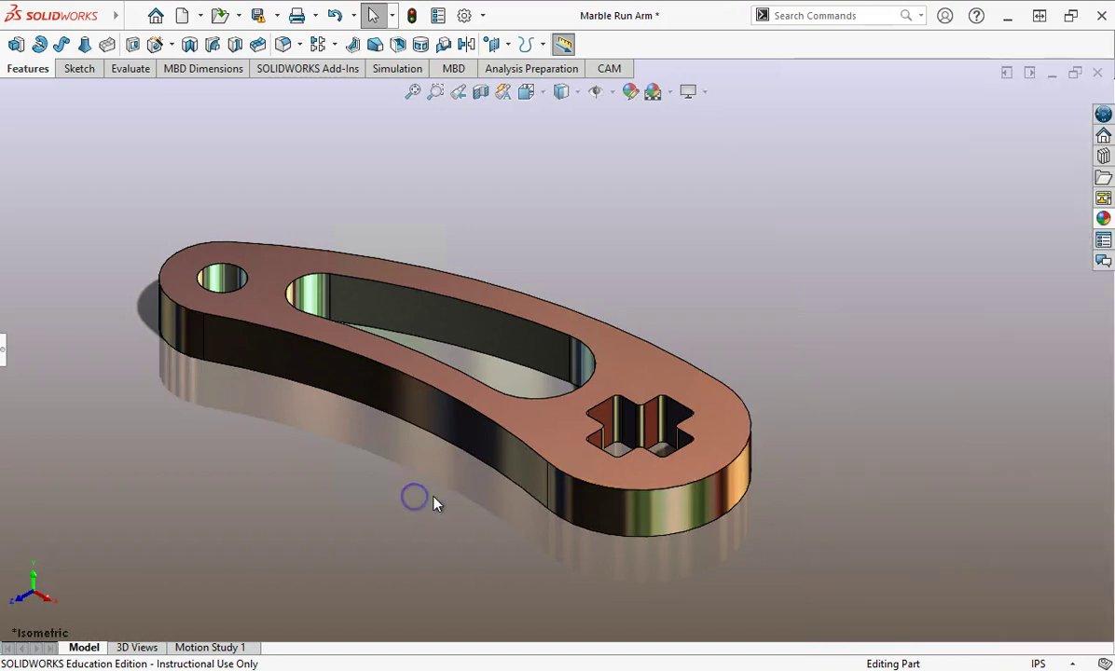
pyautogui.scroll(1, 385, 399)
pyautogui.scroll(-2, 373, 398)
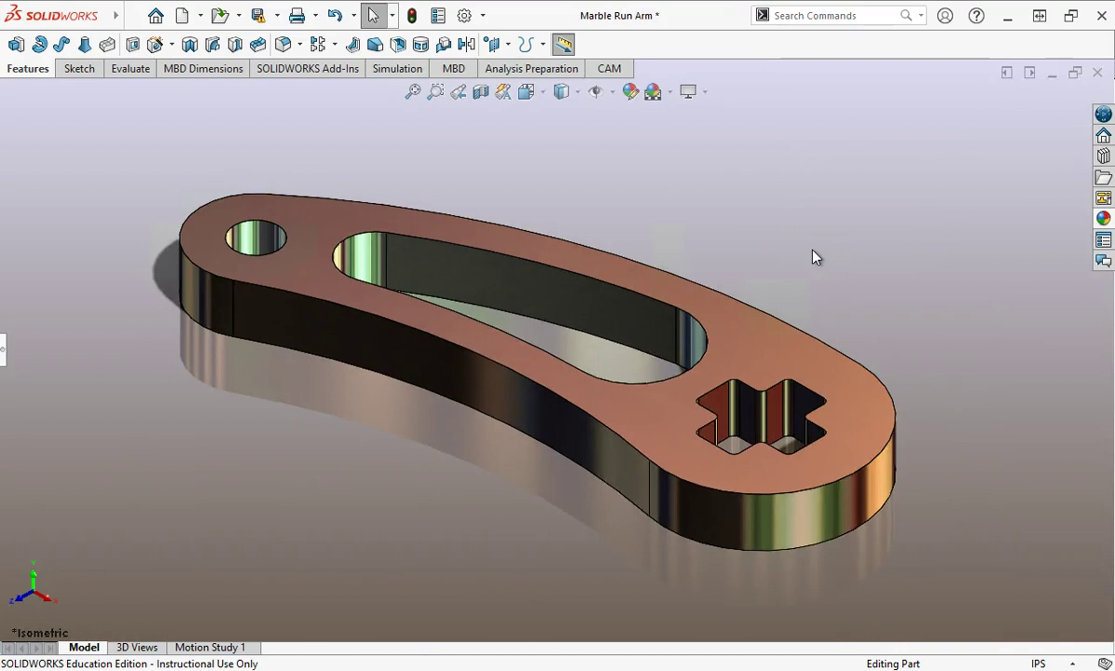
pyautogui.moveTo(812, 250); pyautogui.dragTo(309, 510)
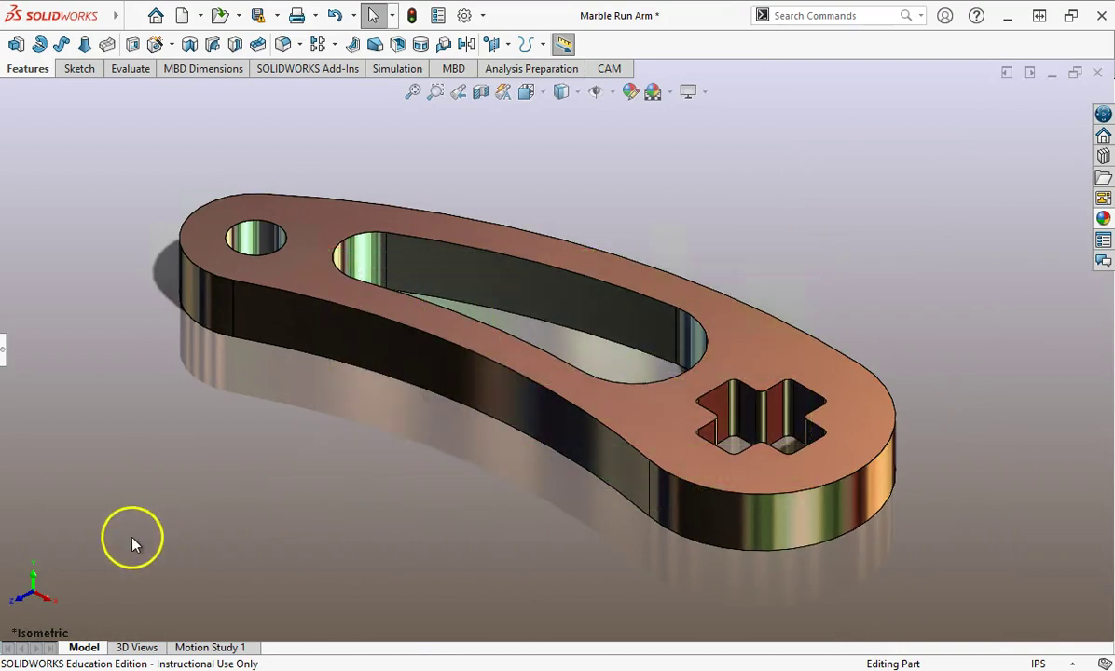